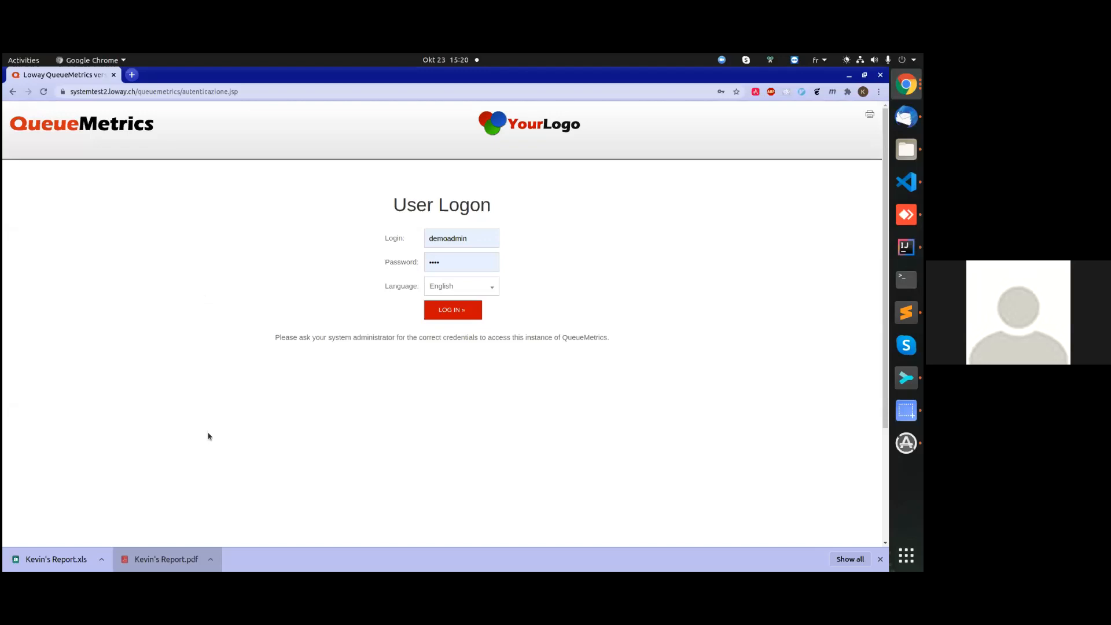
Log in with the prefilled demo account, view the Realtime live calls page, and return to the home page.
click(450, 311)
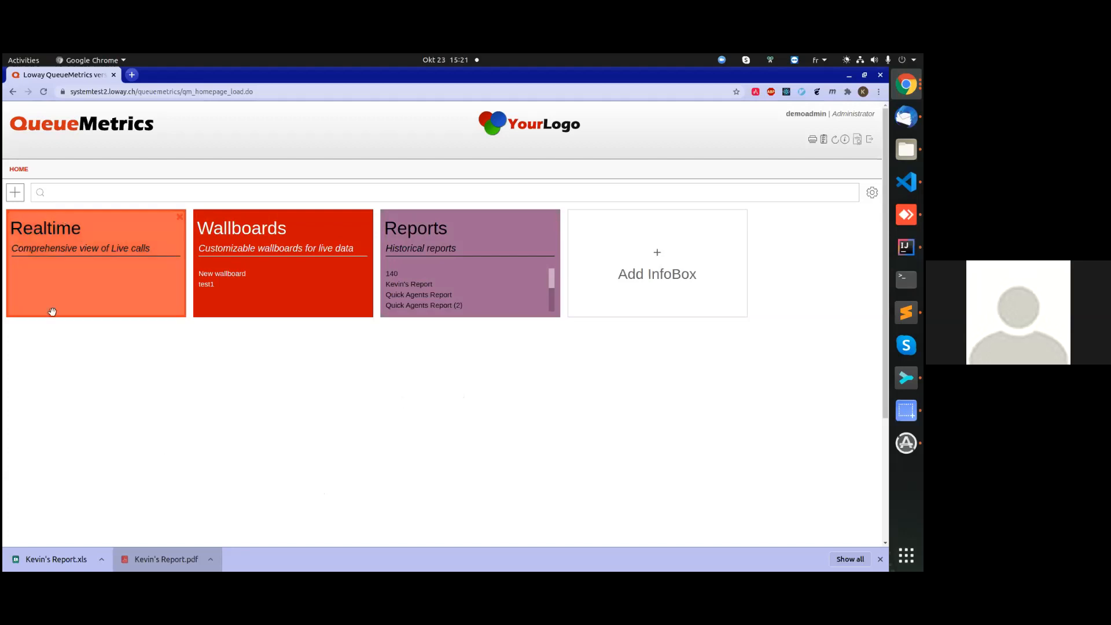
click(135, 243)
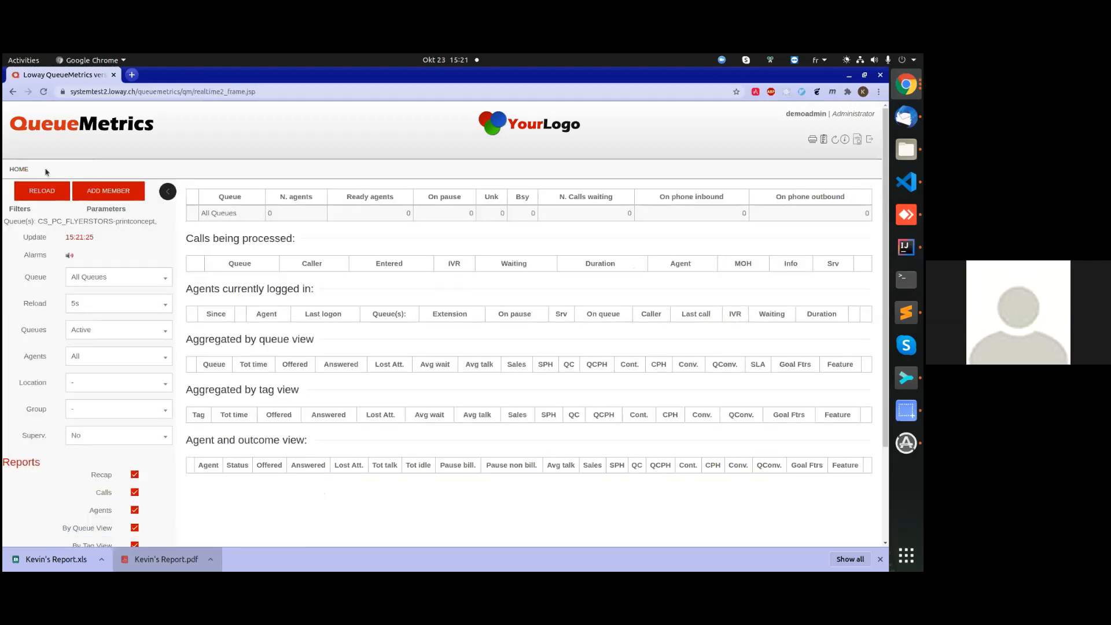
click(19, 169)
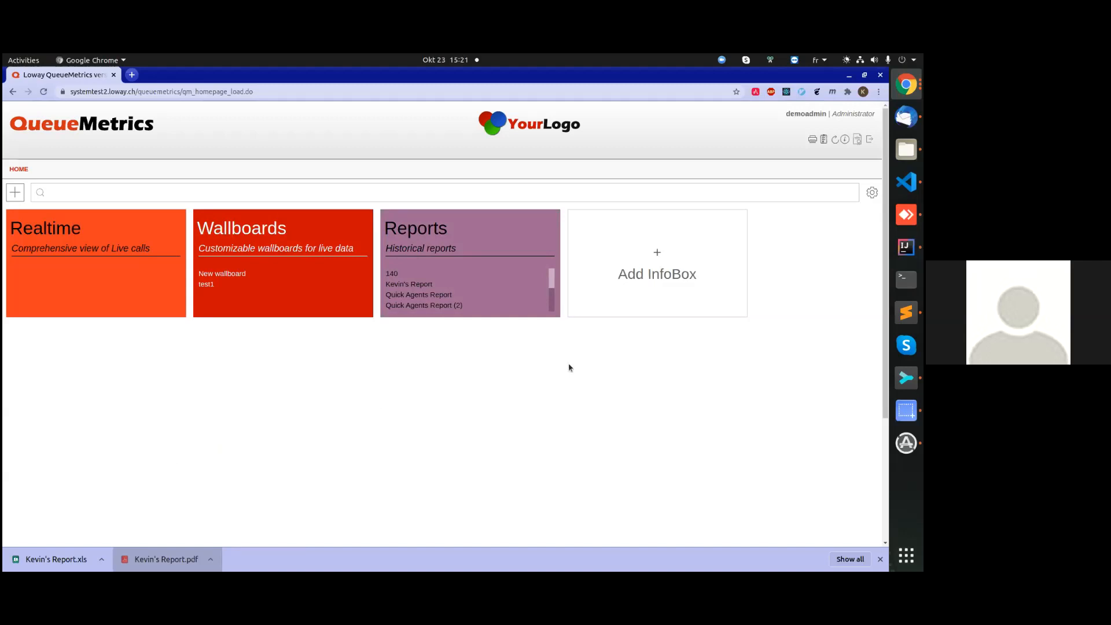
Add the News InfoBox to the home page and close the InfoBox selection.
click(635, 246)
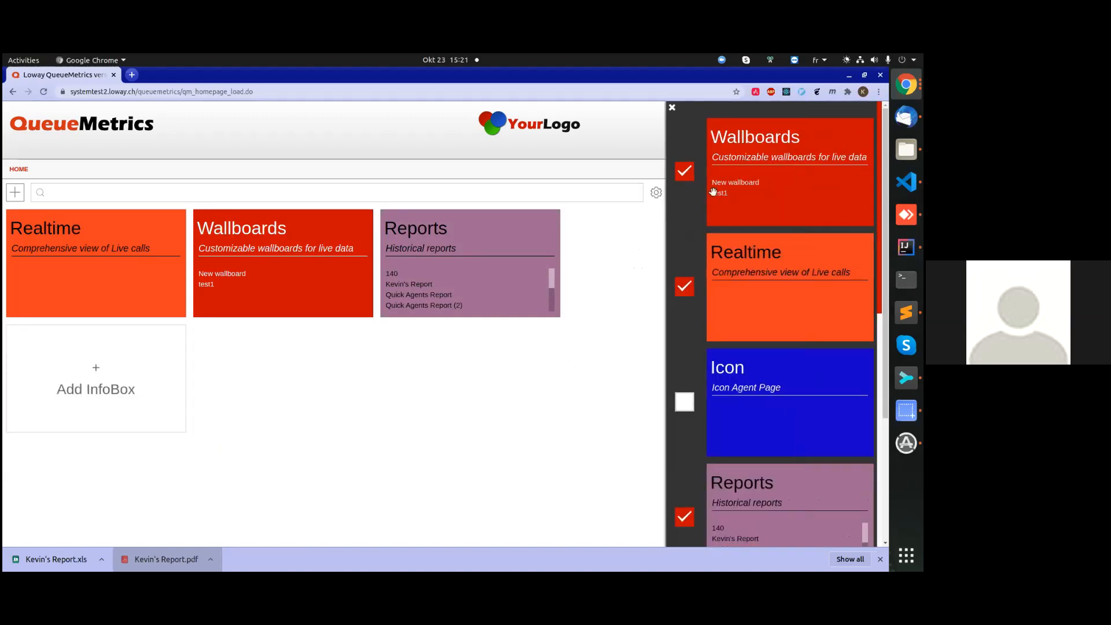
scroll(723, 185, down, 5)
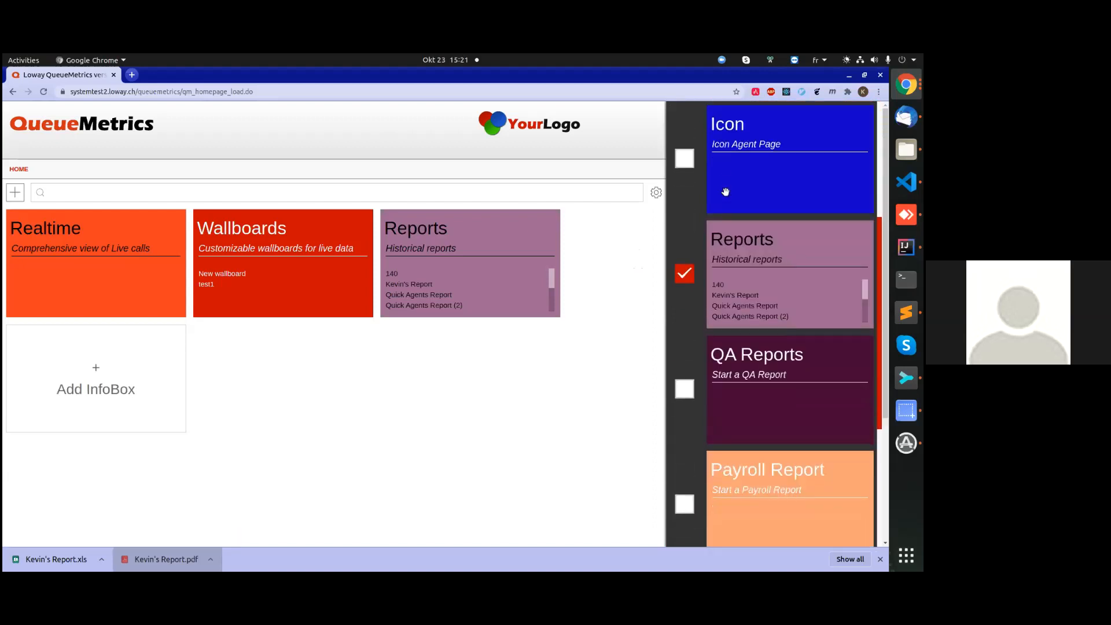
scroll(725, 191, down, 3)
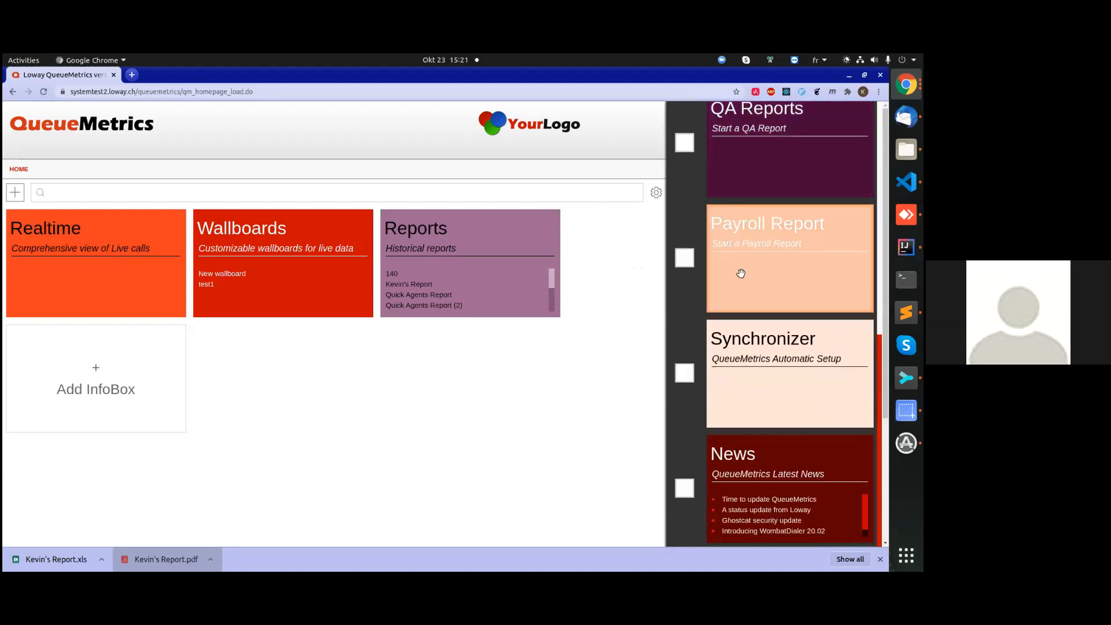
click(685, 491)
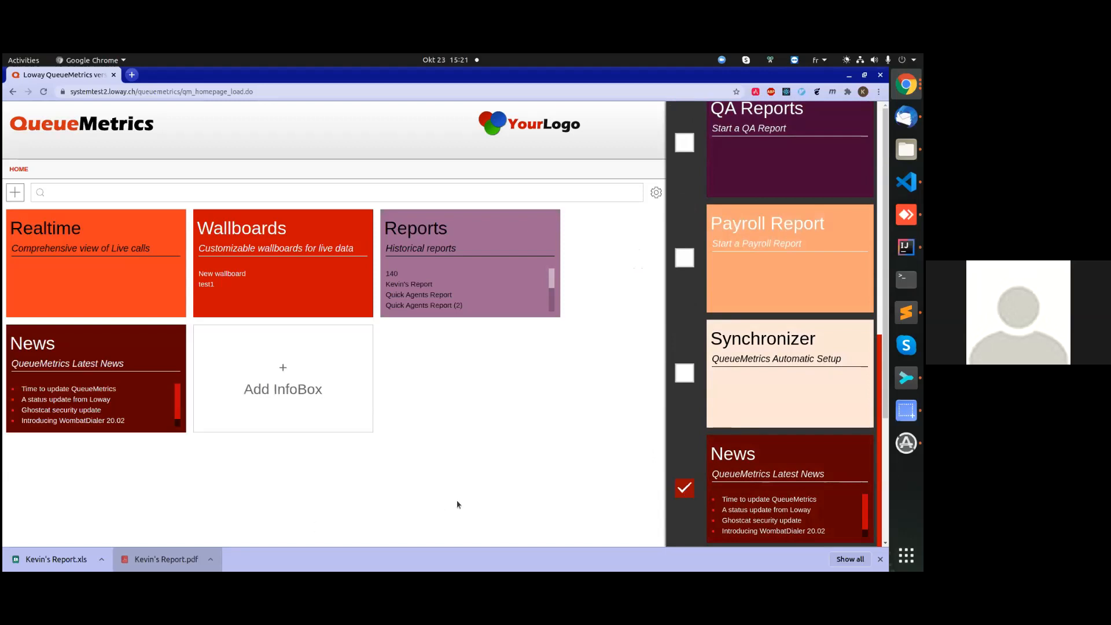
click(510, 386)
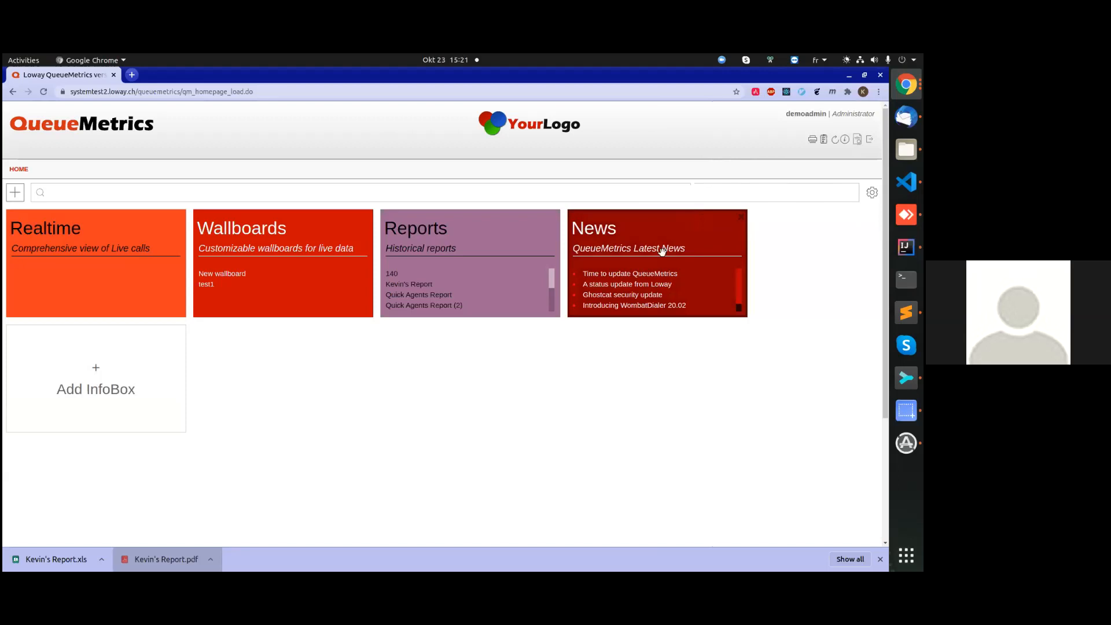
Log out and back in, and move the News box between Realtime and Wallboards on the home page.
click(870, 139)
click(459, 320)
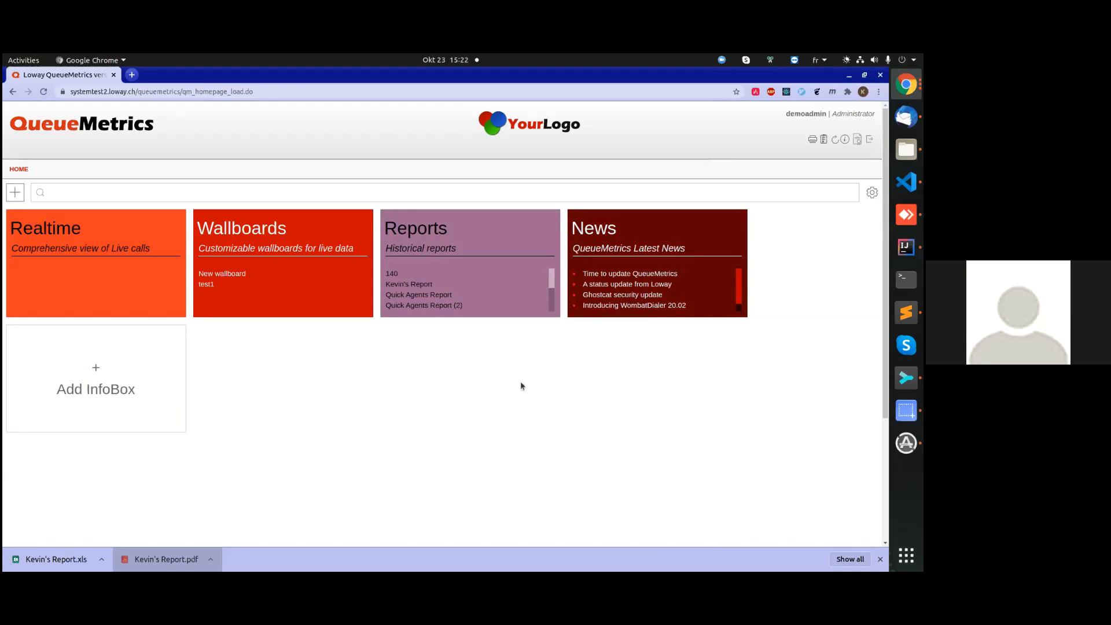
drag(664, 235, 340, 232)
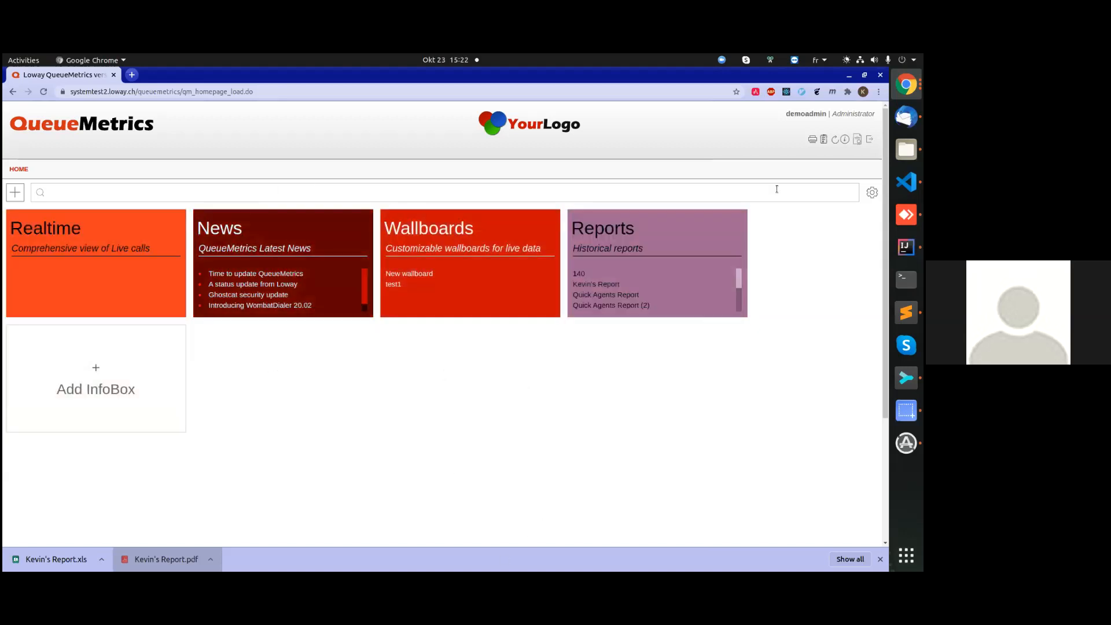
Examine the available Configuration, System Administration and Diagnostics entries in the settings, and return to the home page.
click(872, 195)
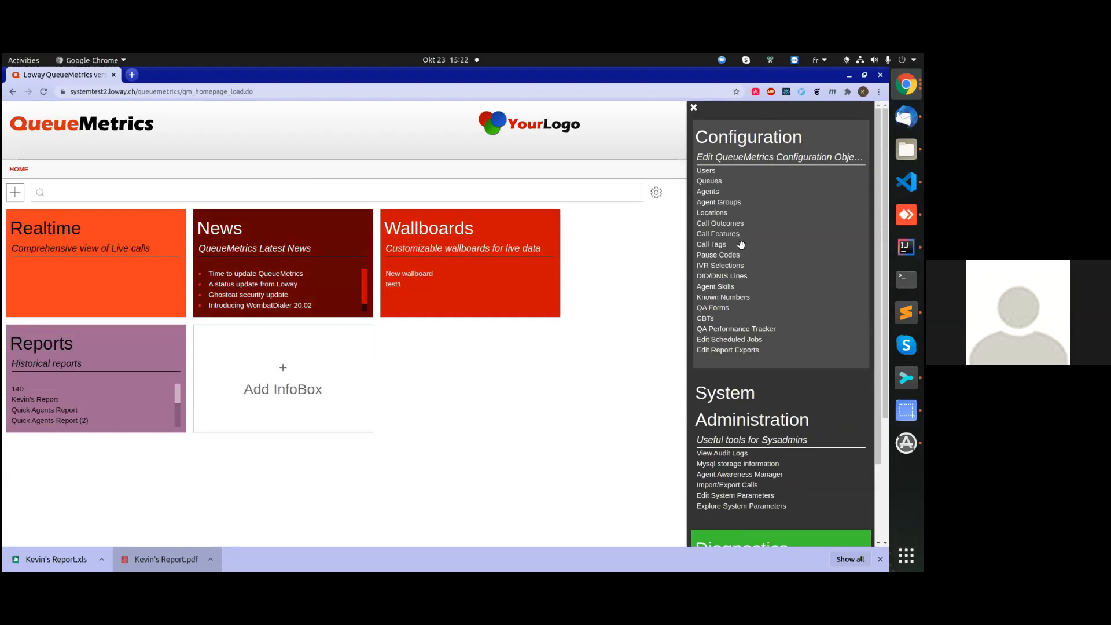
scroll(735, 283, down, 1)
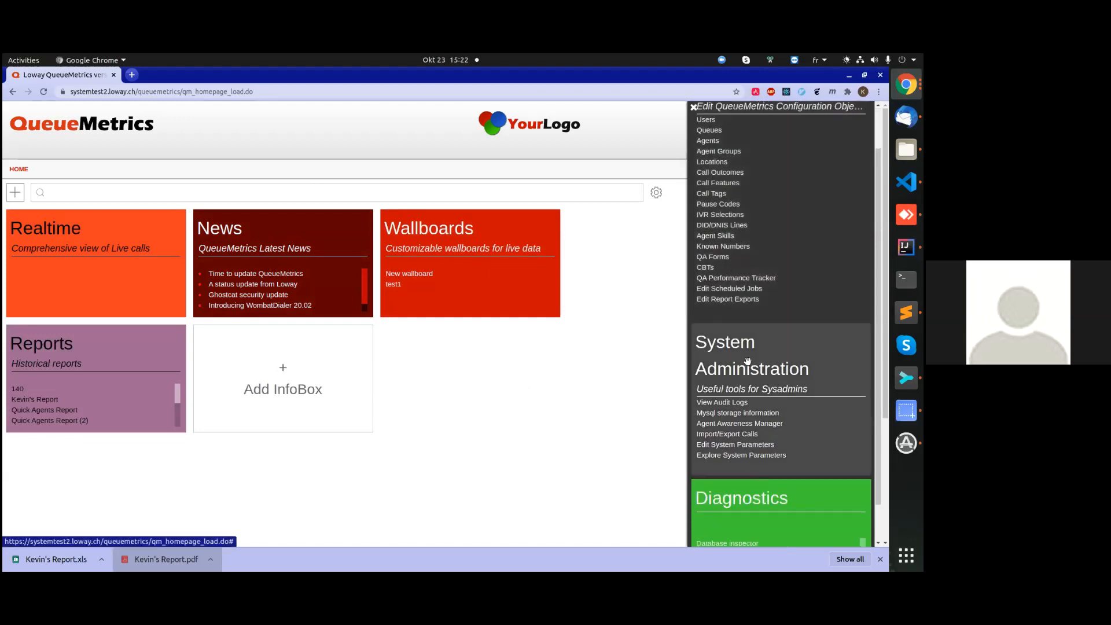
scroll(746, 359, down, 1)
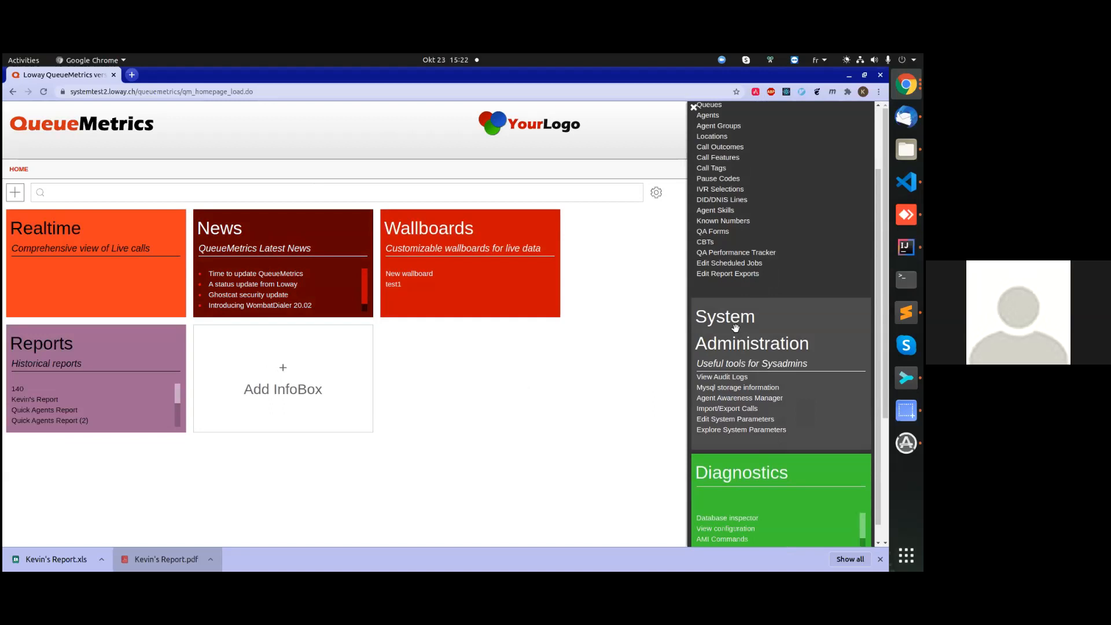
scroll(736, 336, down, 1)
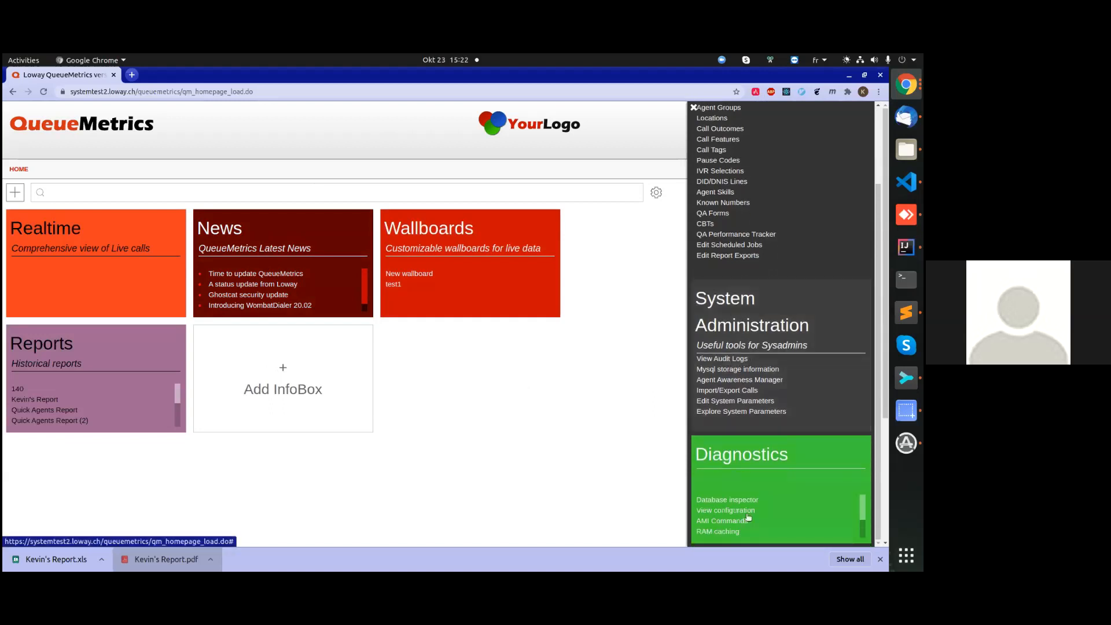
scroll(769, 315, up, 4)
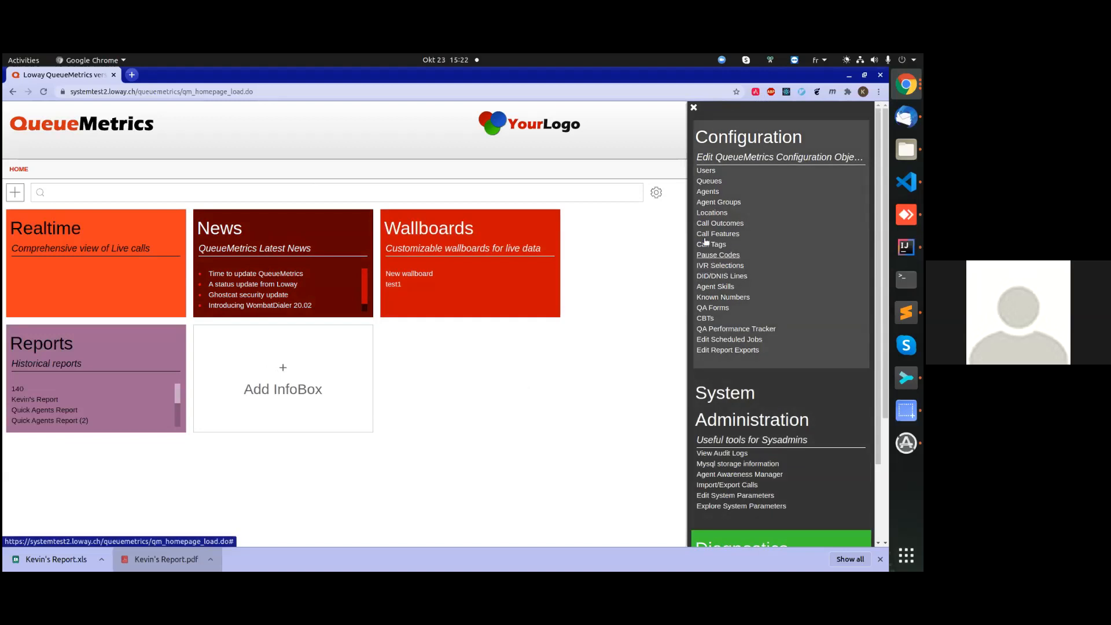
click(693, 108)
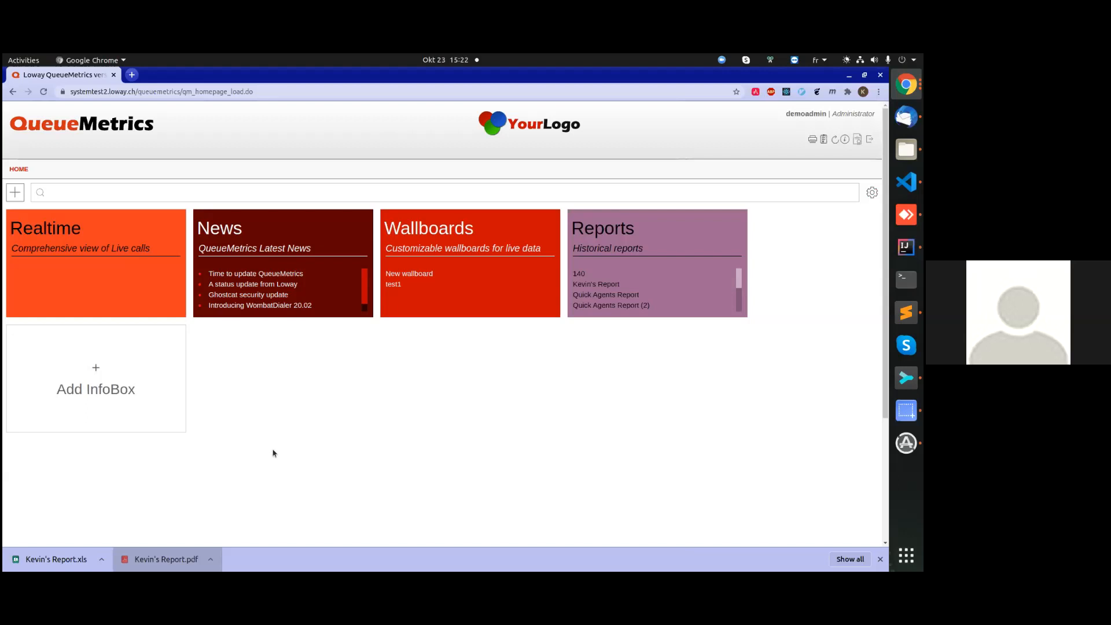
Search the home page and settings by the first name used in the personal report's title, and clear the search.
click(101, 190)
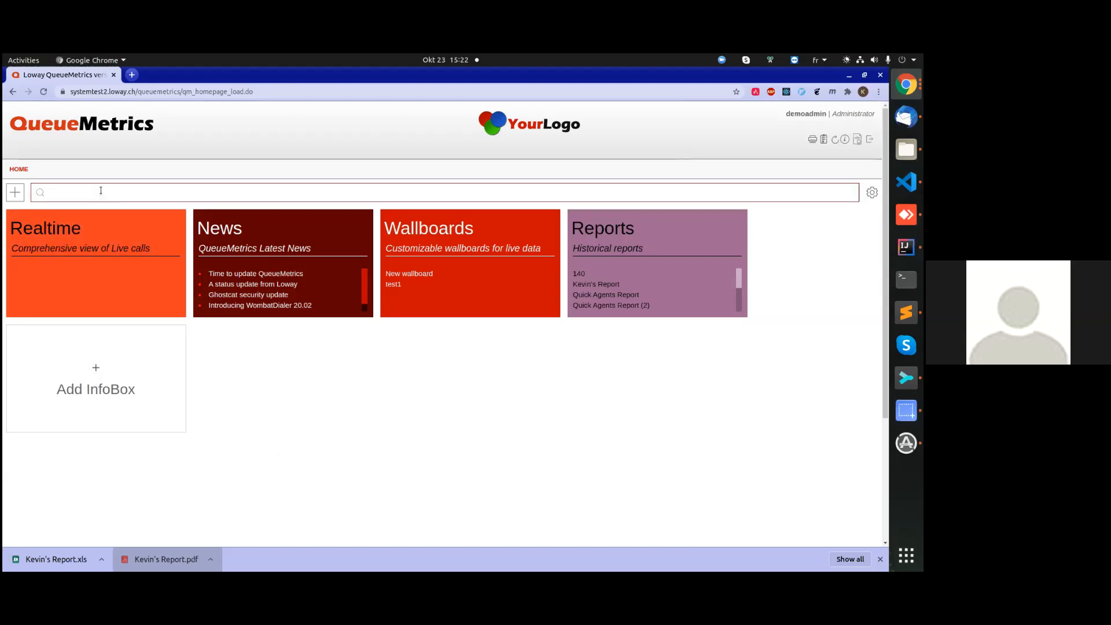
text(kevin)
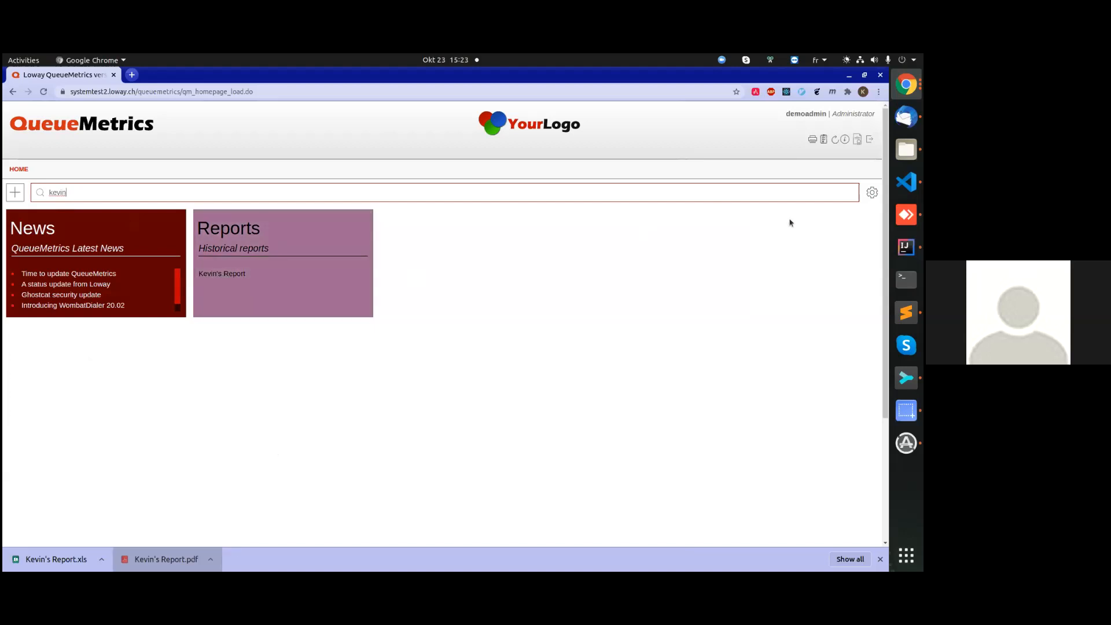
click(873, 194)
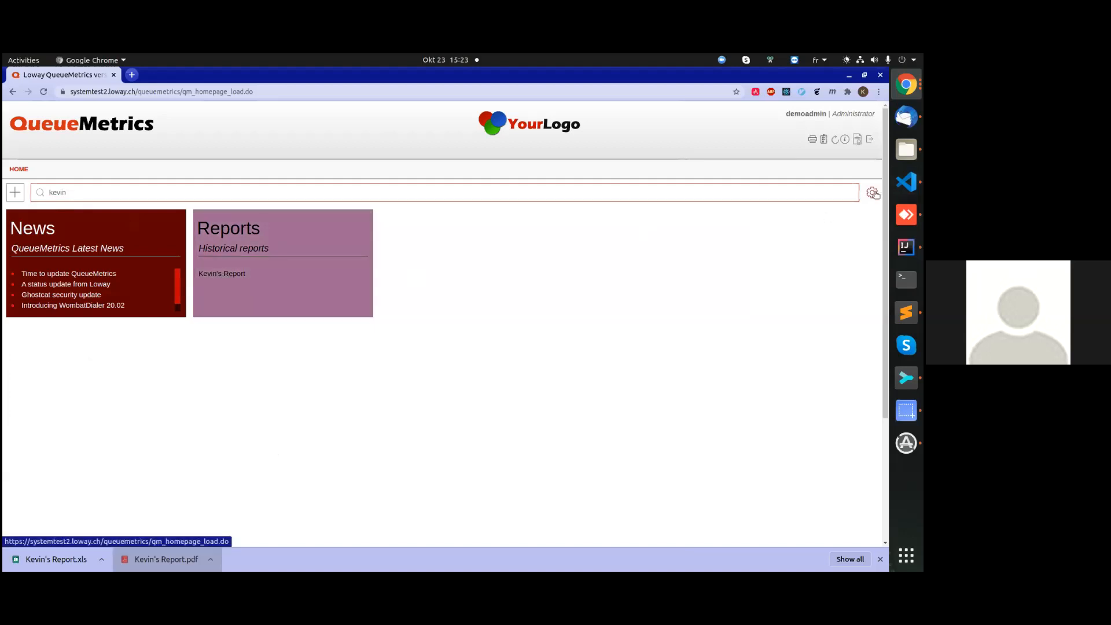
click(655, 192)
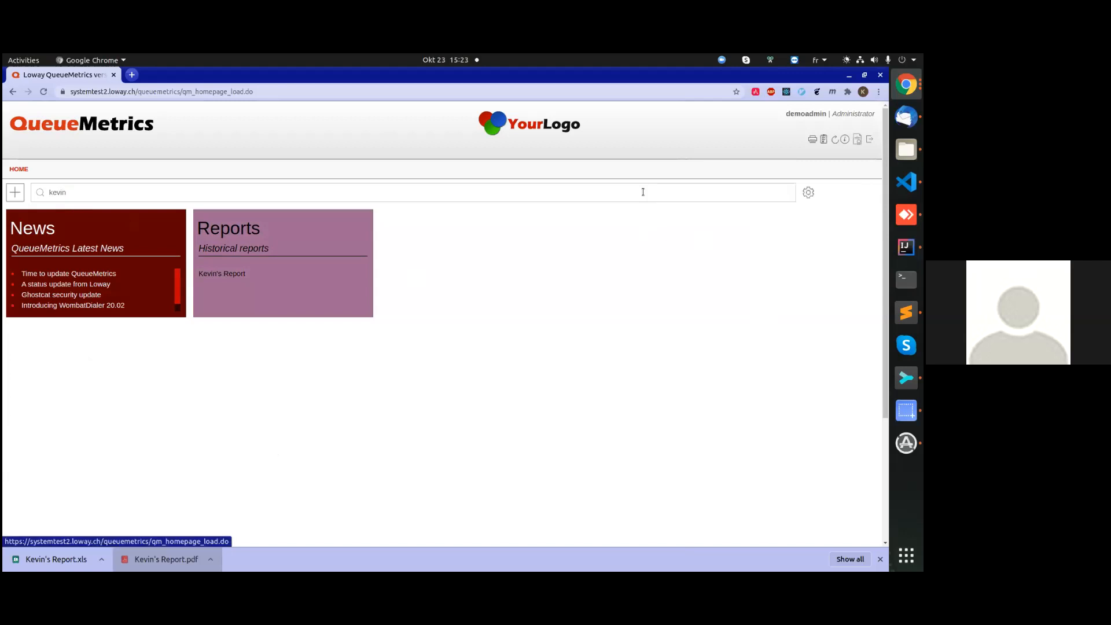
double_click(51, 192)
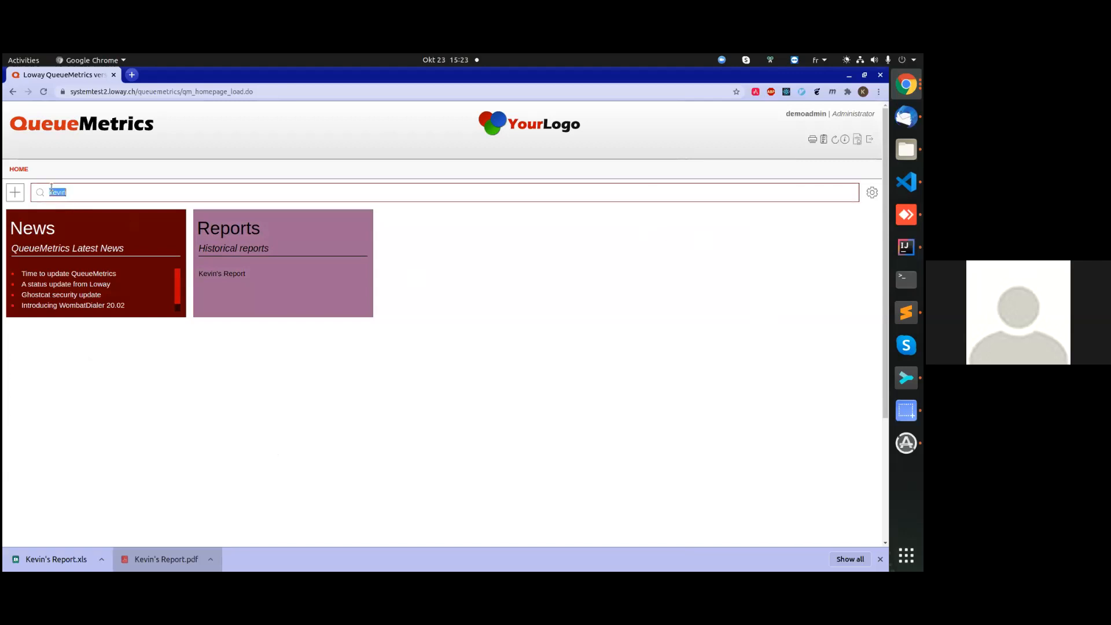
key(BackSpace)
Filter the InfoBoxes by "wallboar", remove and re-add the Wallboards box, and clear the filter.
click(15, 192)
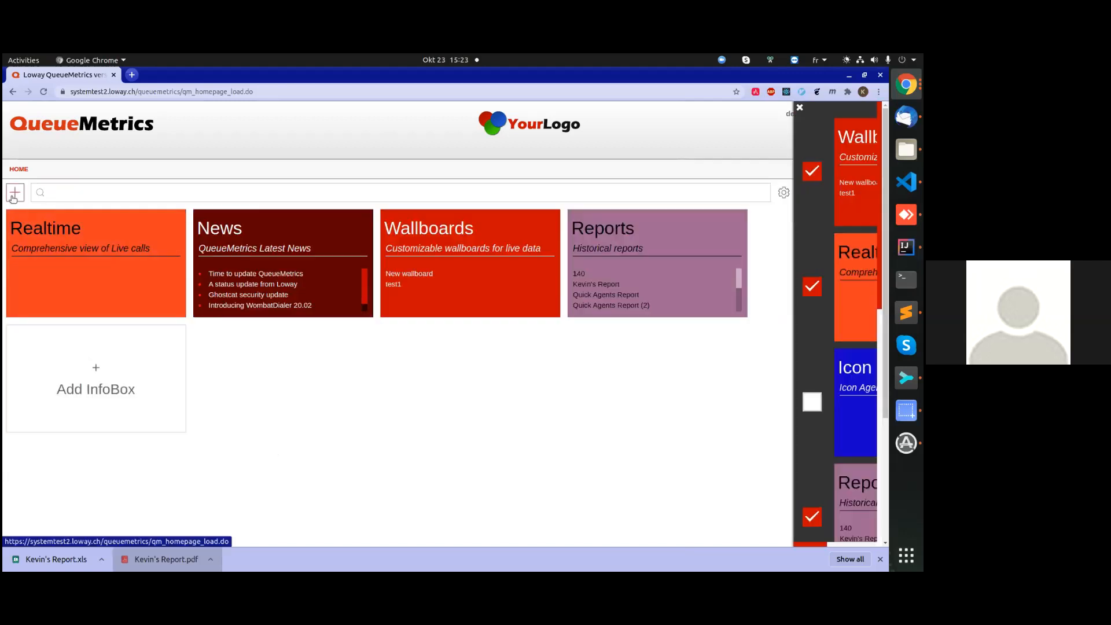
click(258, 191)
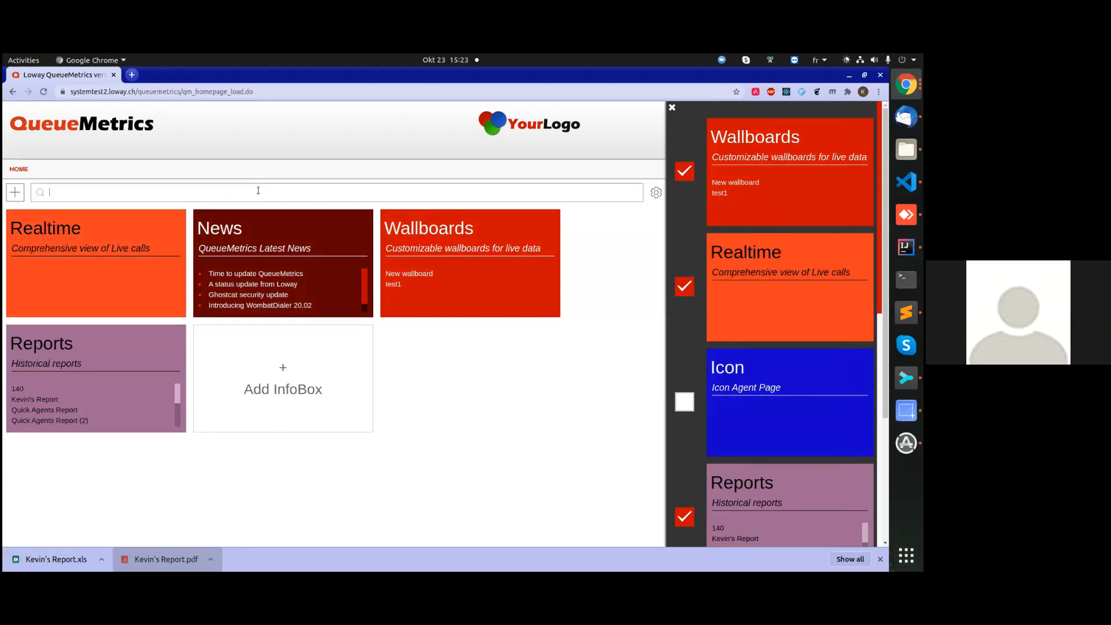
text(wallboar)
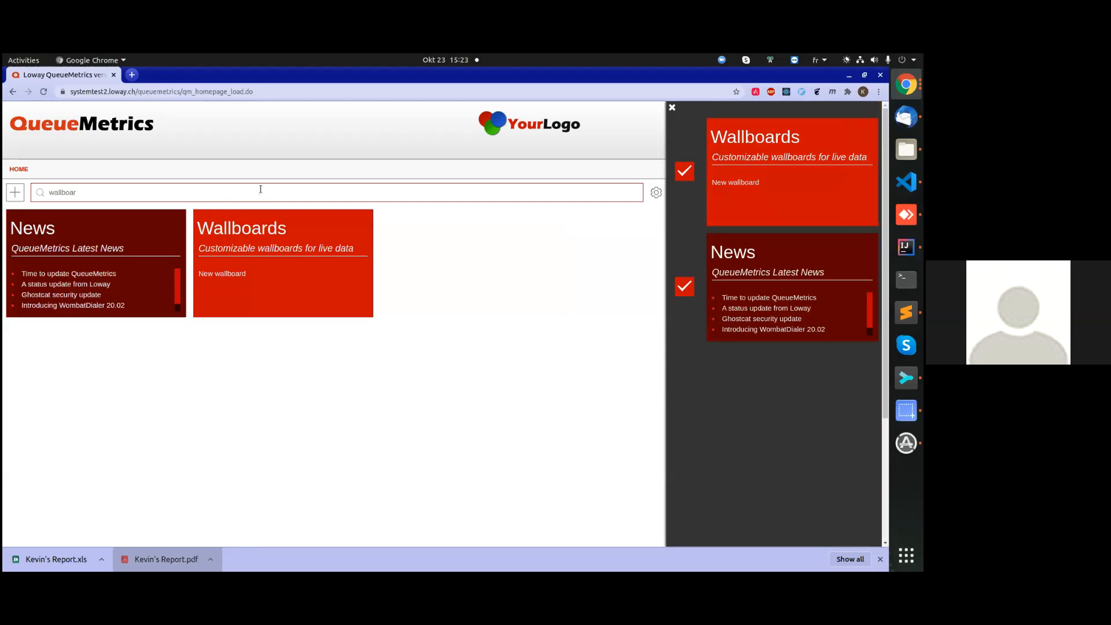
click(684, 171)
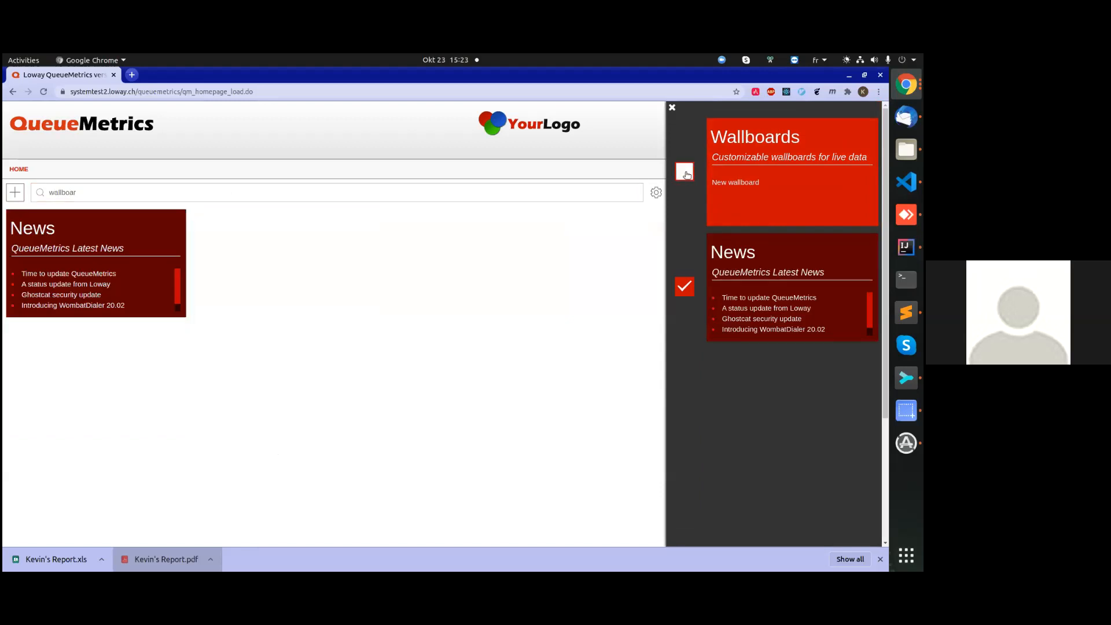
click(686, 173)
double_click(205, 187)
key(BackSpace)
click(434, 415)
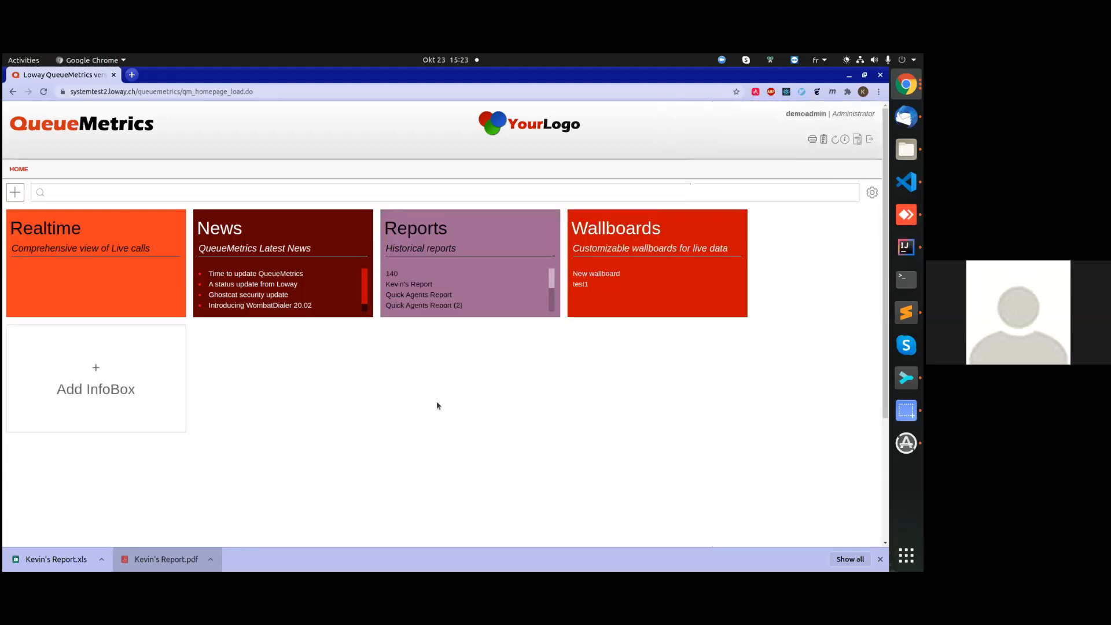
Open the personal report listed below 140 in the Reports box and review its Inclusive SLA table and chart.
click(413, 285)
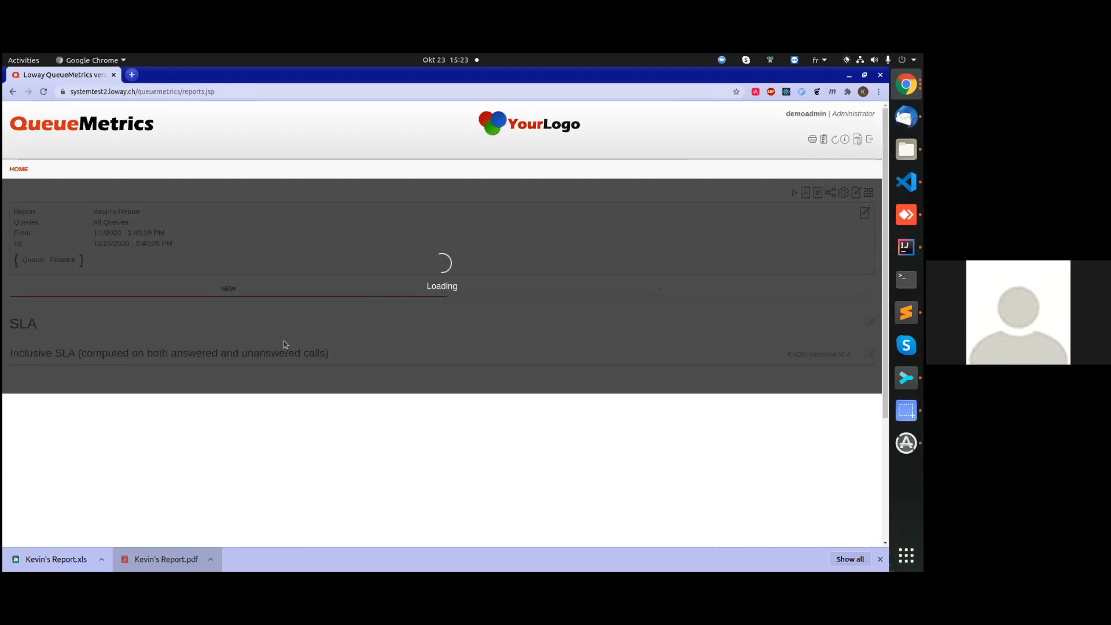
scroll(258, 323, down, 3)
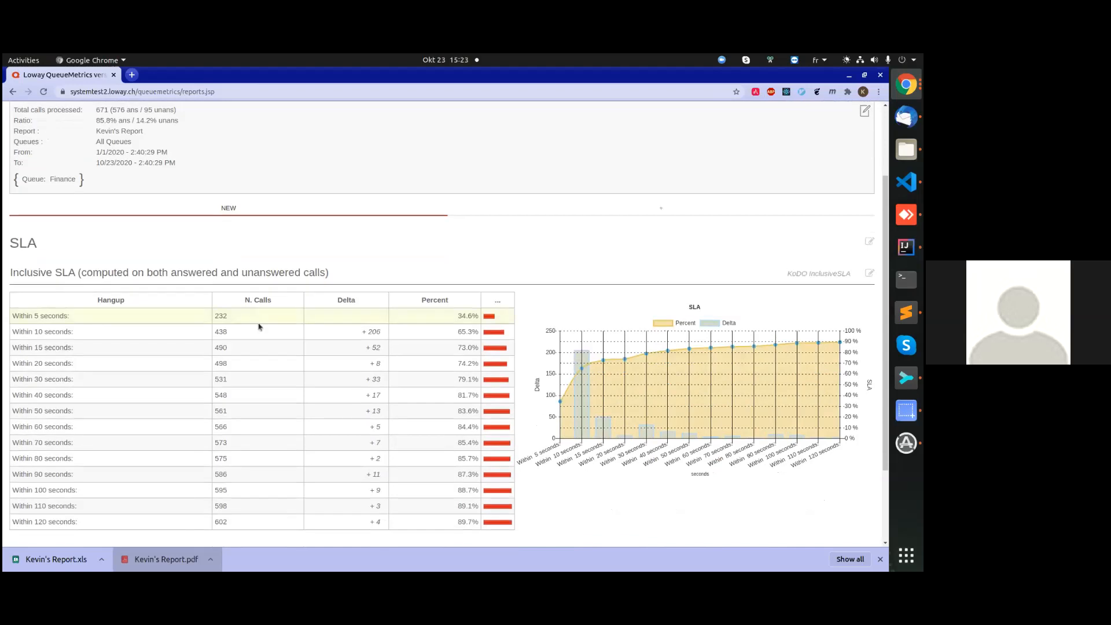
scroll(294, 276, up, 1)
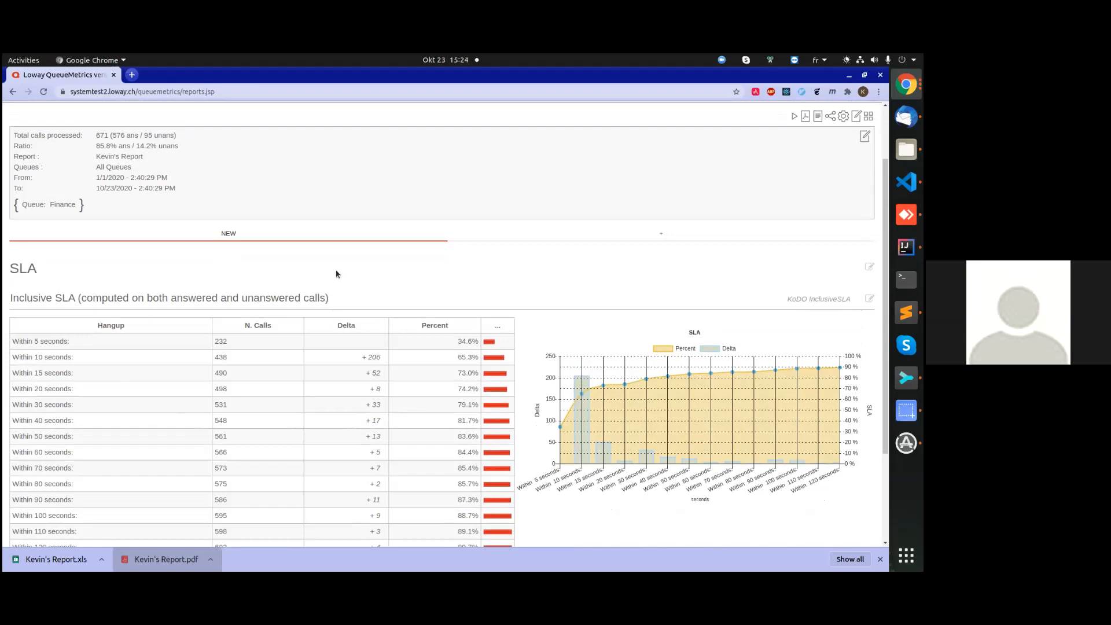
scroll(330, 235, down, 1)
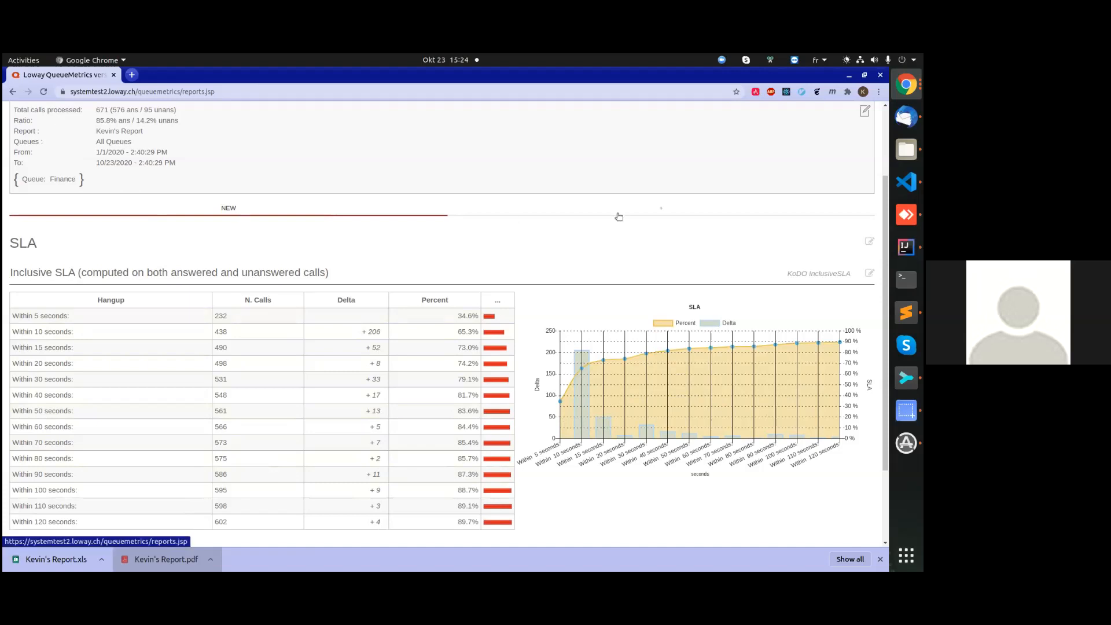
scroll(229, 371, down, 1)
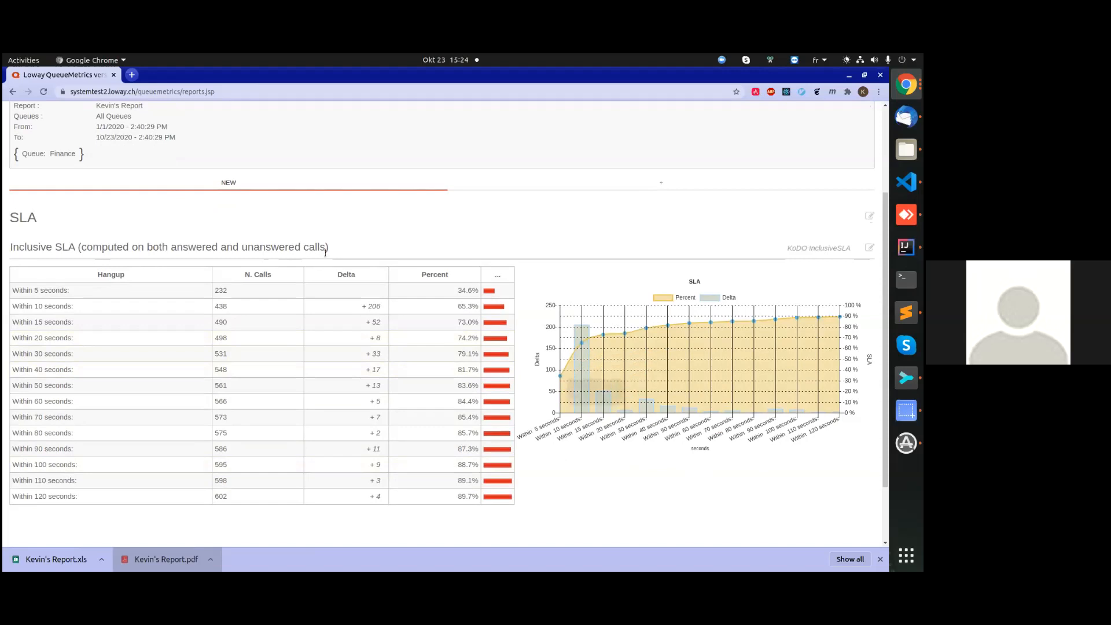
scroll(339, 307, up, 4)
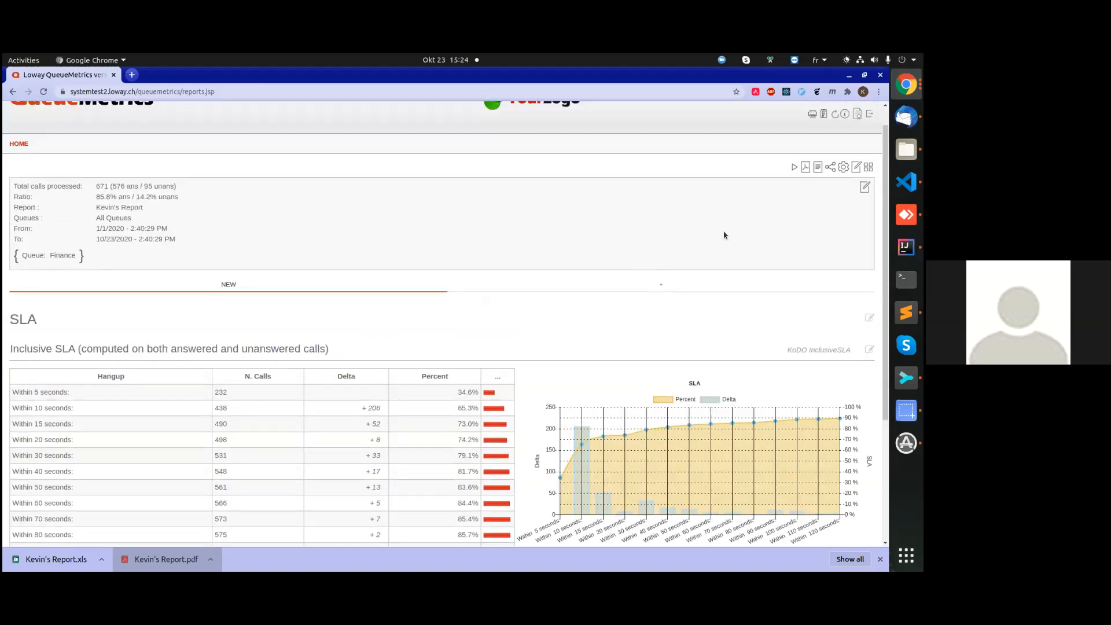
Open the report's DataBlocks list and browse to the second page of blocks and back to the first.
click(869, 168)
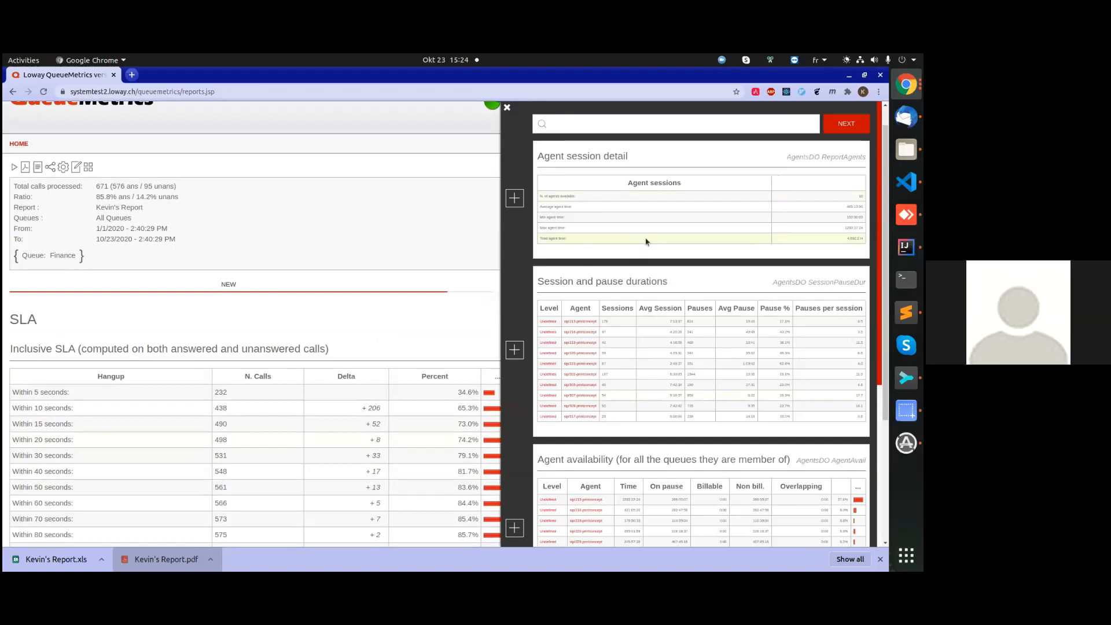
click(838, 126)
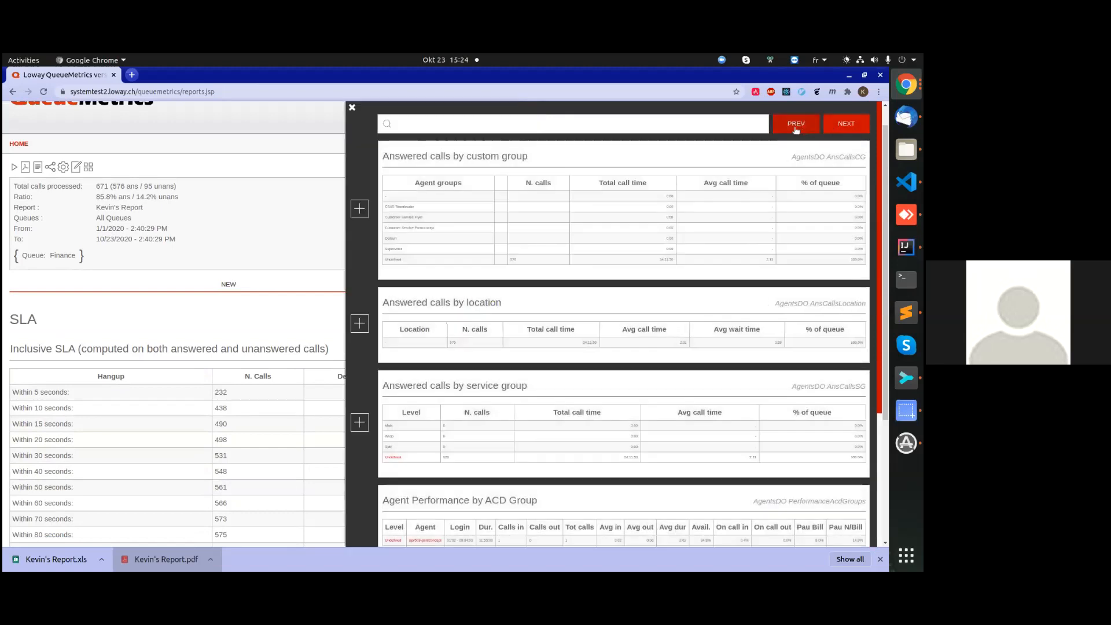
click(795, 124)
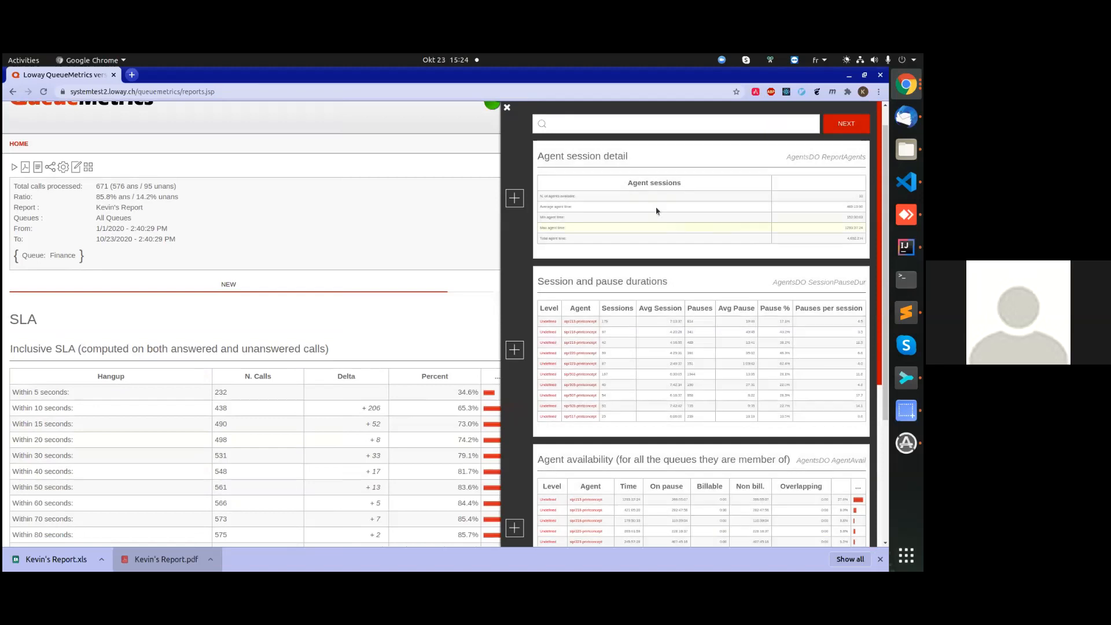
Look through the first page of DataBlocks and page forward to the one with Agent Sessions View and Agents by Hour.
scroll(648, 198, down, 2)
scroll(694, 347, down, 2)
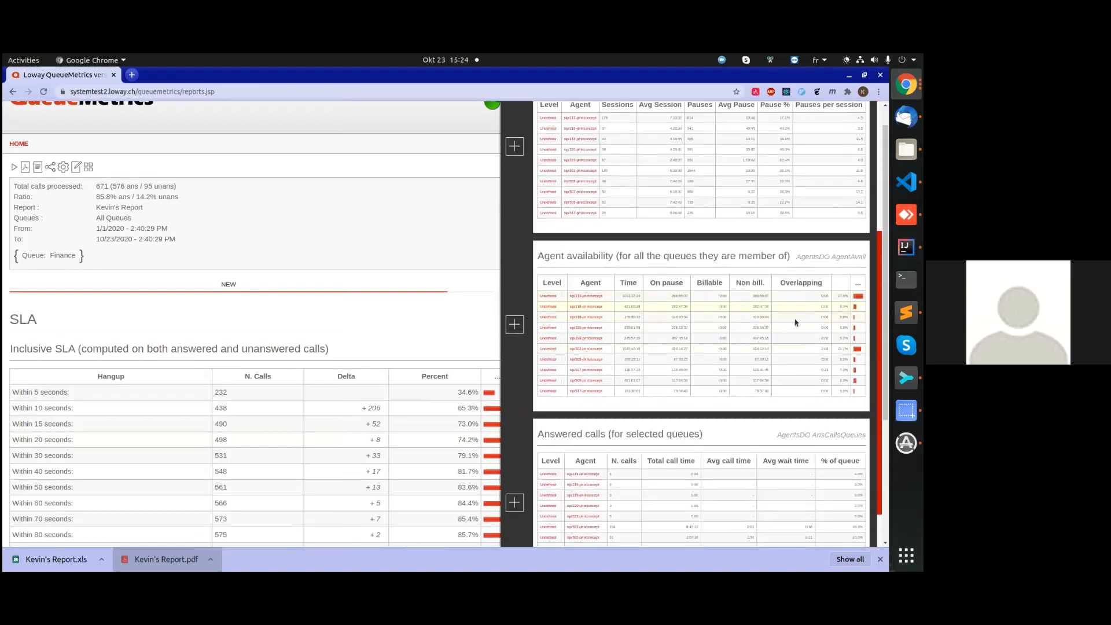
scroll(795, 323, up, 3)
click(860, 110)
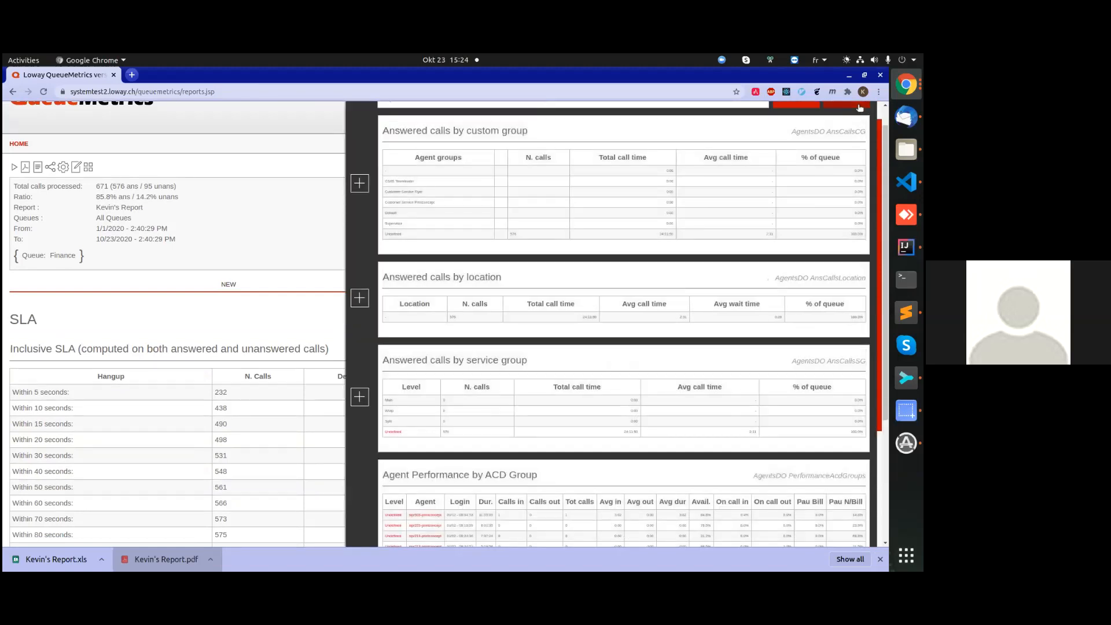
click(860, 108)
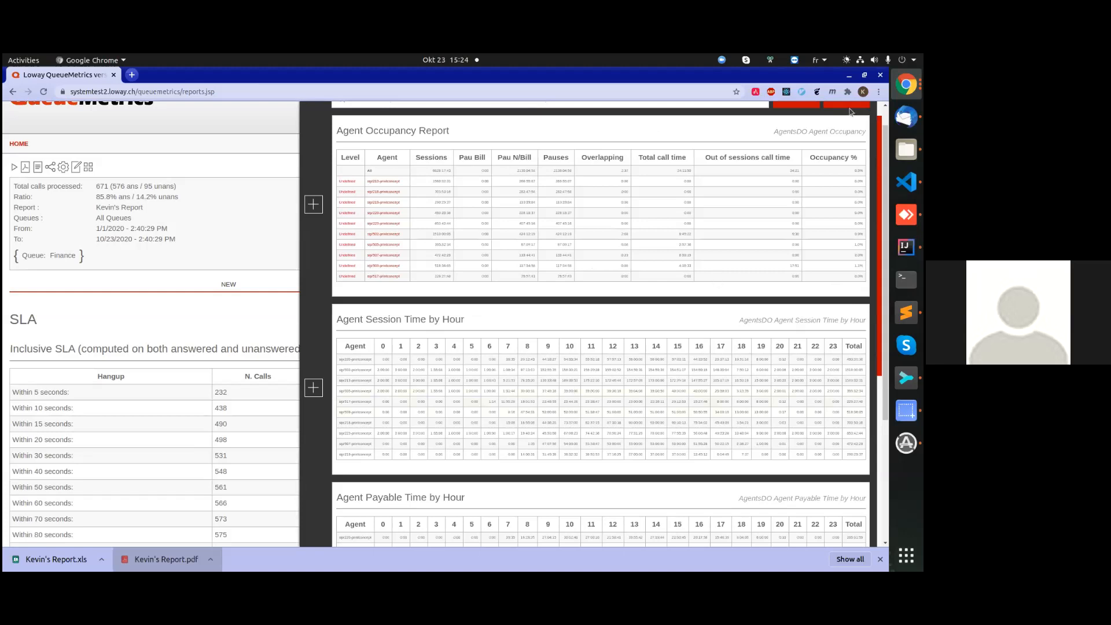
click(850, 109)
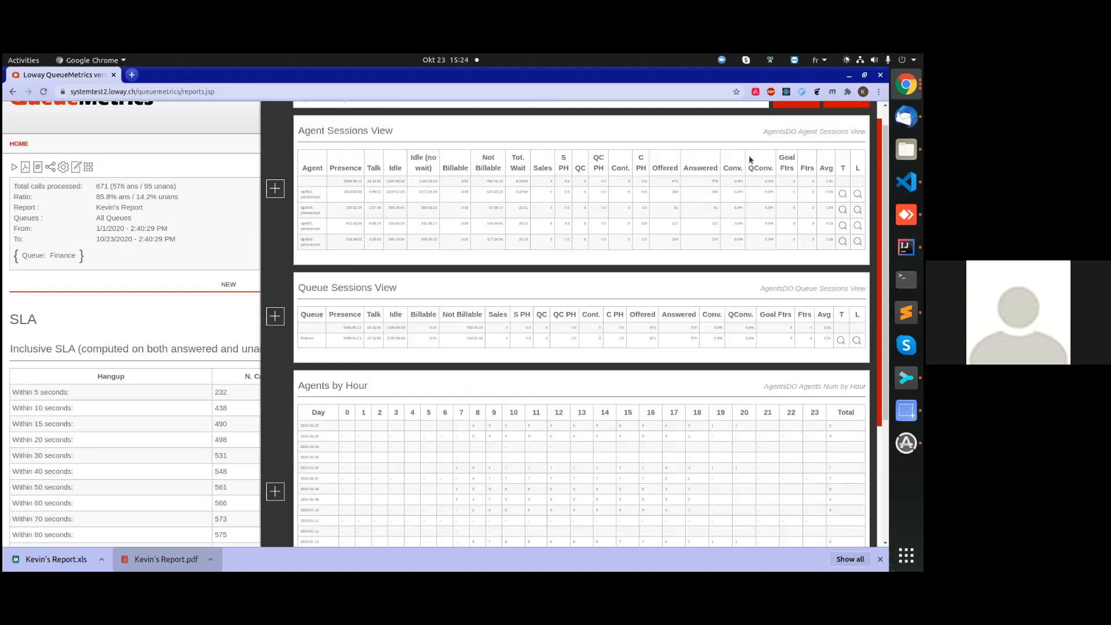
scroll(528, 400, down, 3)
scroll(529, 399, up, 4)
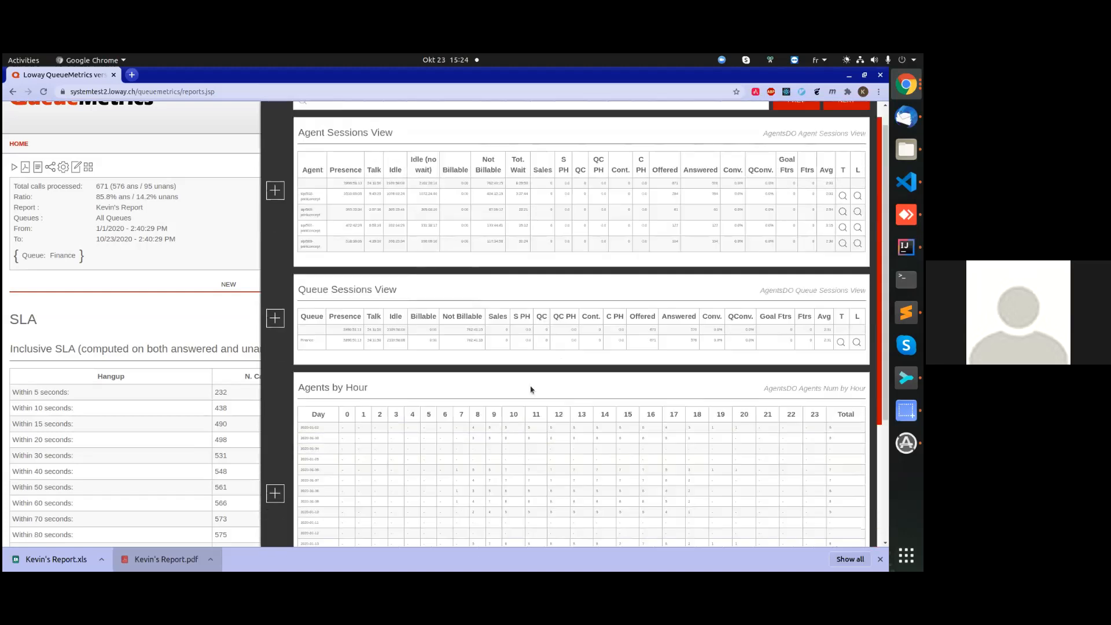
Search the DataBlocks for "answered calls, by queu", add "Answered calls, by queue" to the report, and close the list.
click(442, 120)
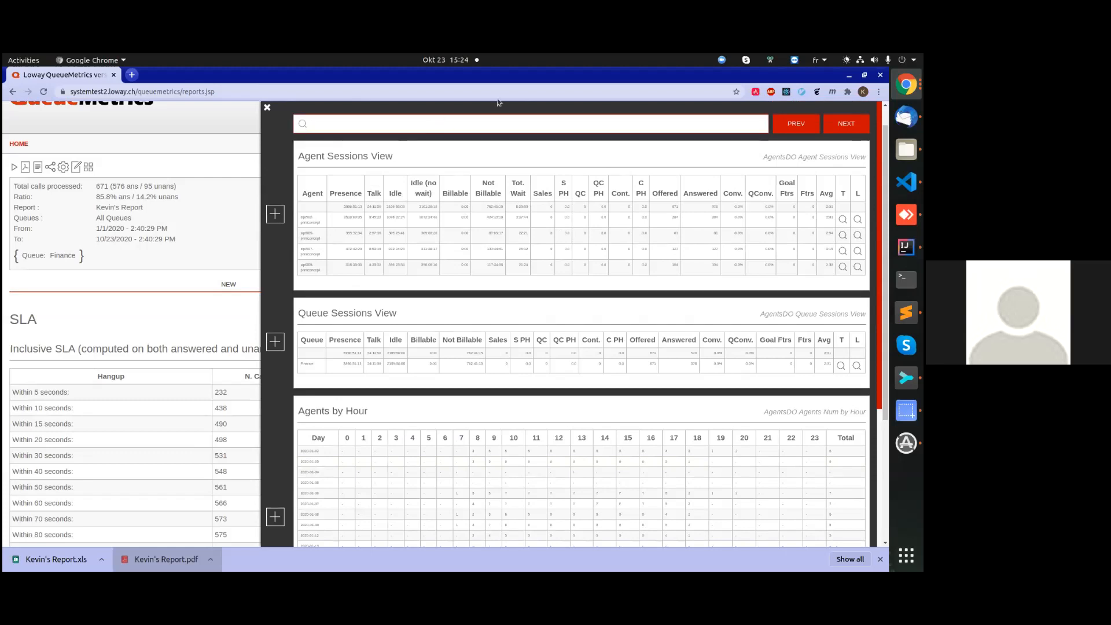
text(answer)
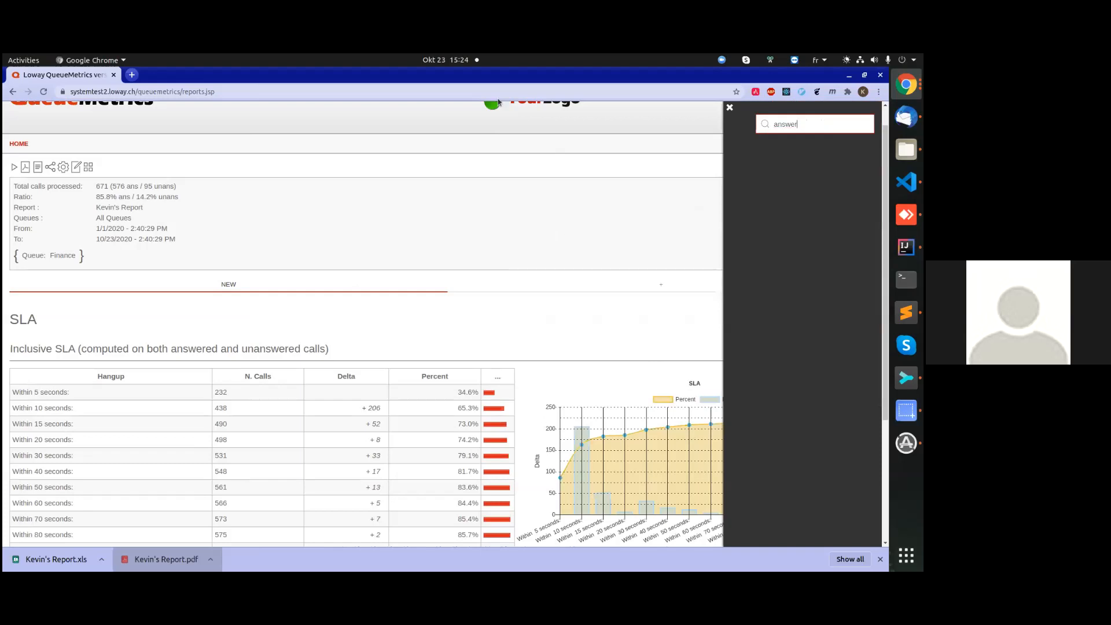
text(ed calls)
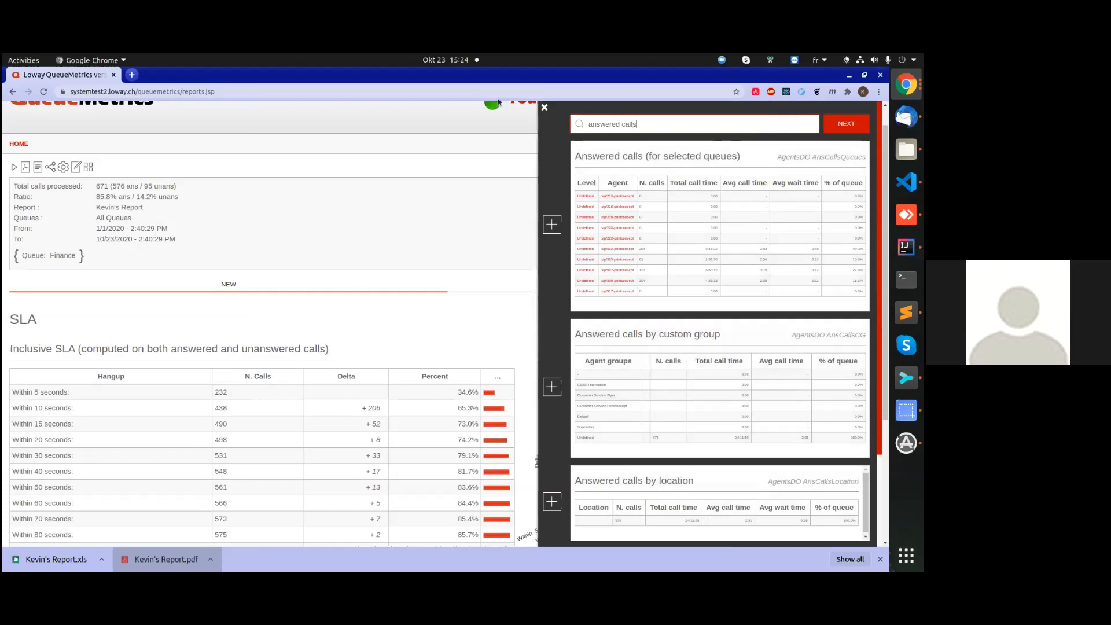
text(ed calls, by queu)
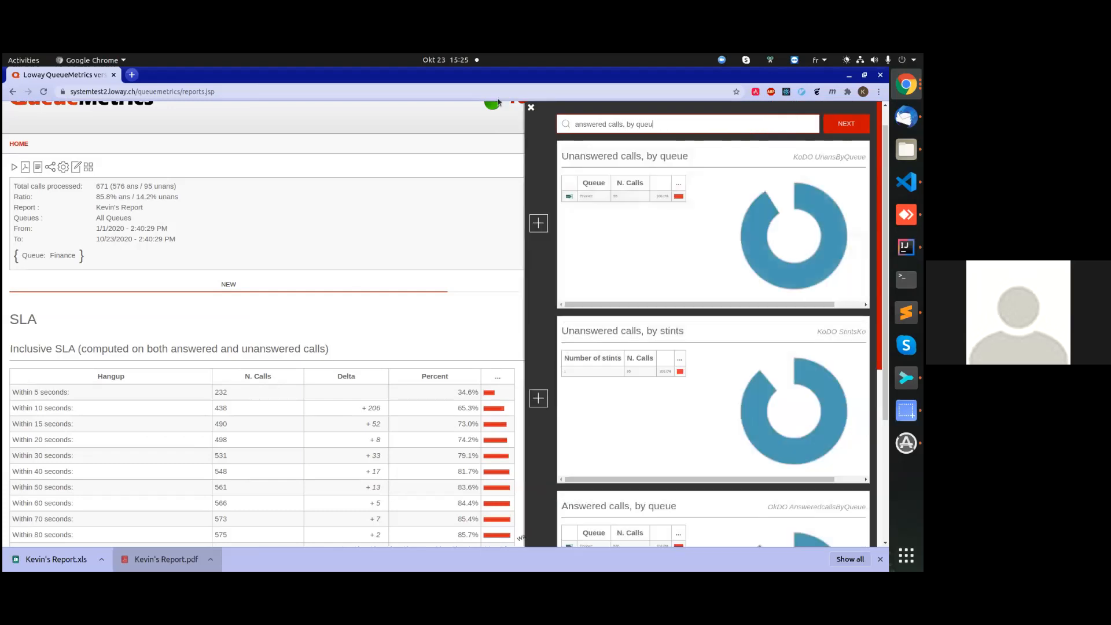
click(566, 398)
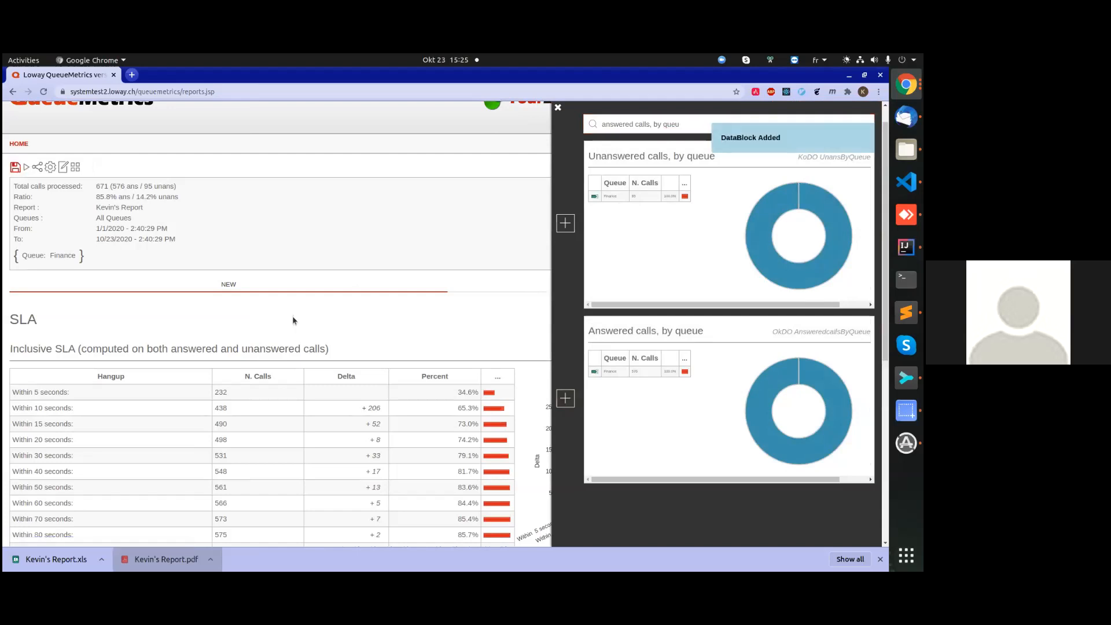
click(292, 320)
Save the report and review its SLA and "Answered calls, by queue" blocks.
scroll(293, 321, down, 5)
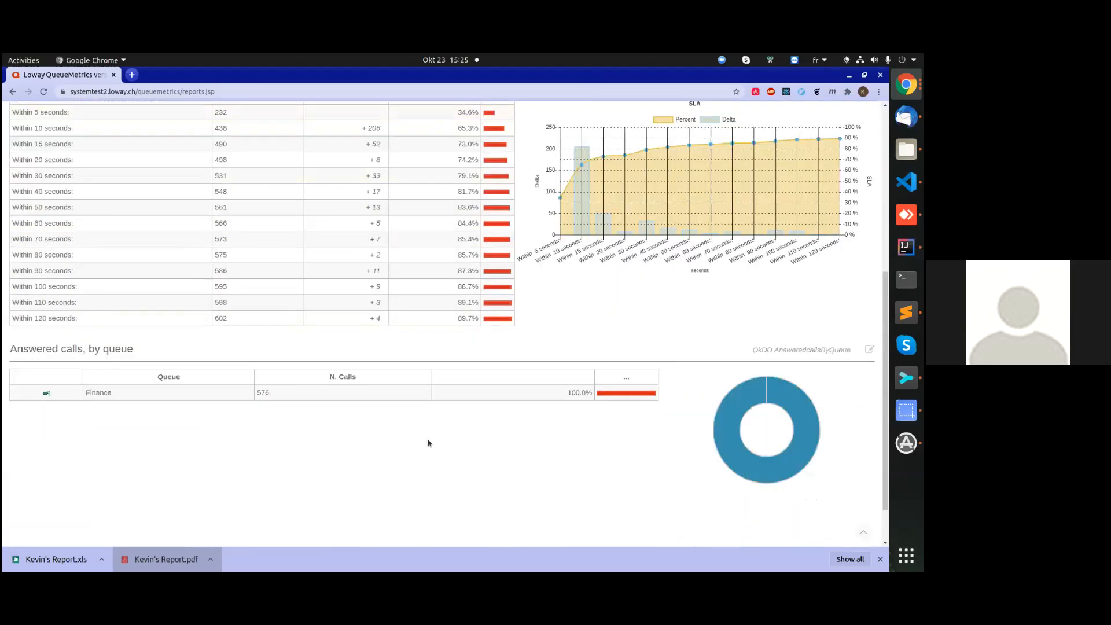
scroll(371, 404, up, 4)
scroll(350, 370, down, 2)
scroll(686, 370, down, 3)
scroll(659, 327, up, 6)
click(808, 195)
click(473, 227)
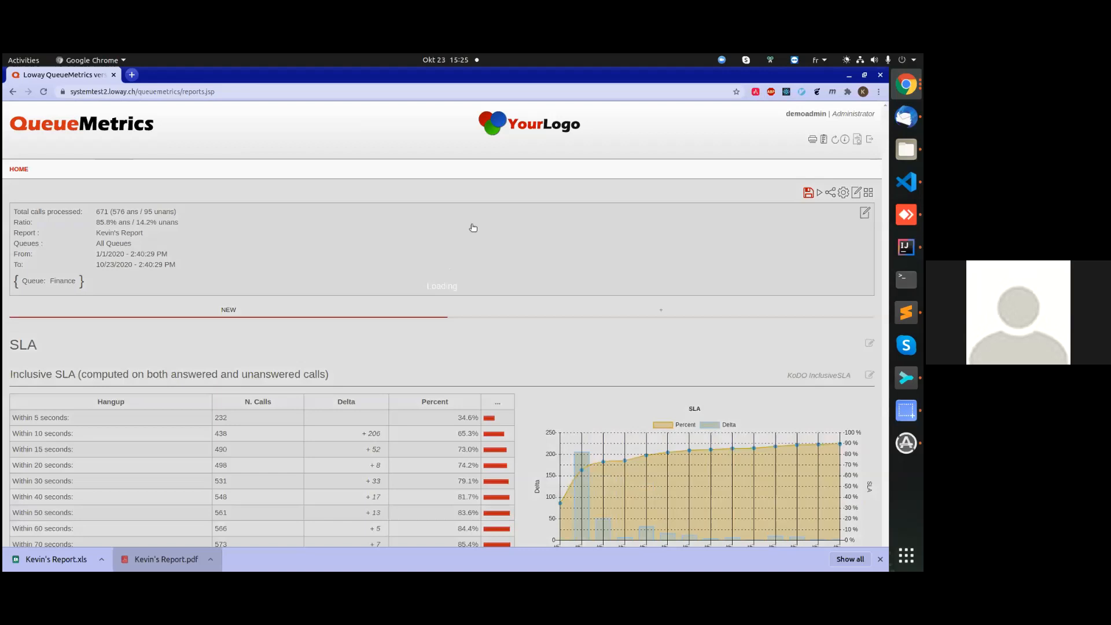
scroll(234, 272, down, 1)
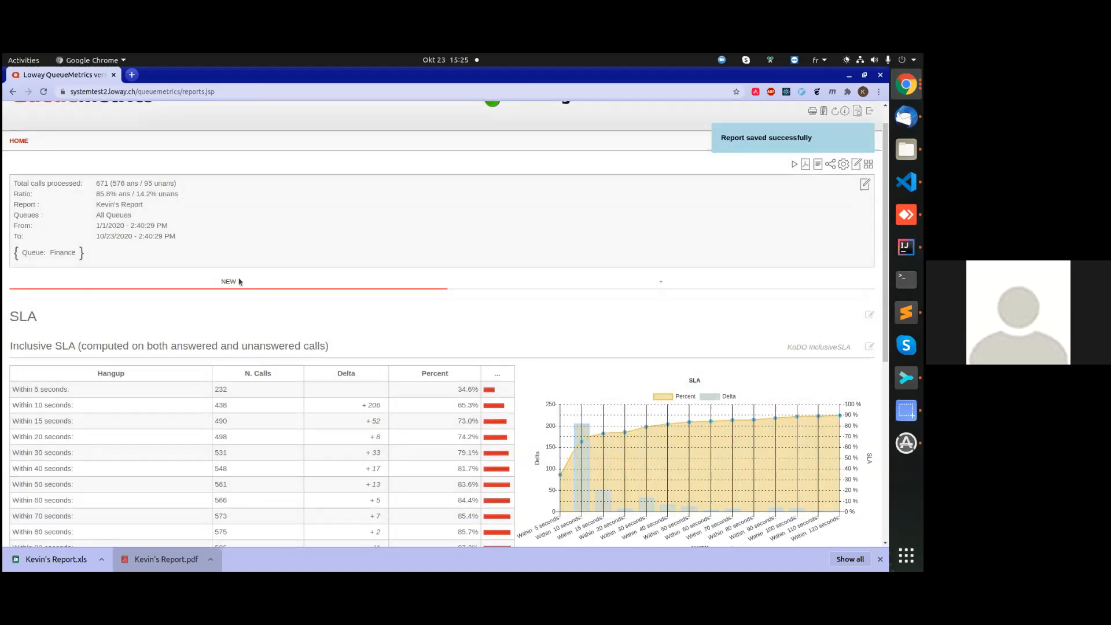
scroll(239, 282, down, 5)
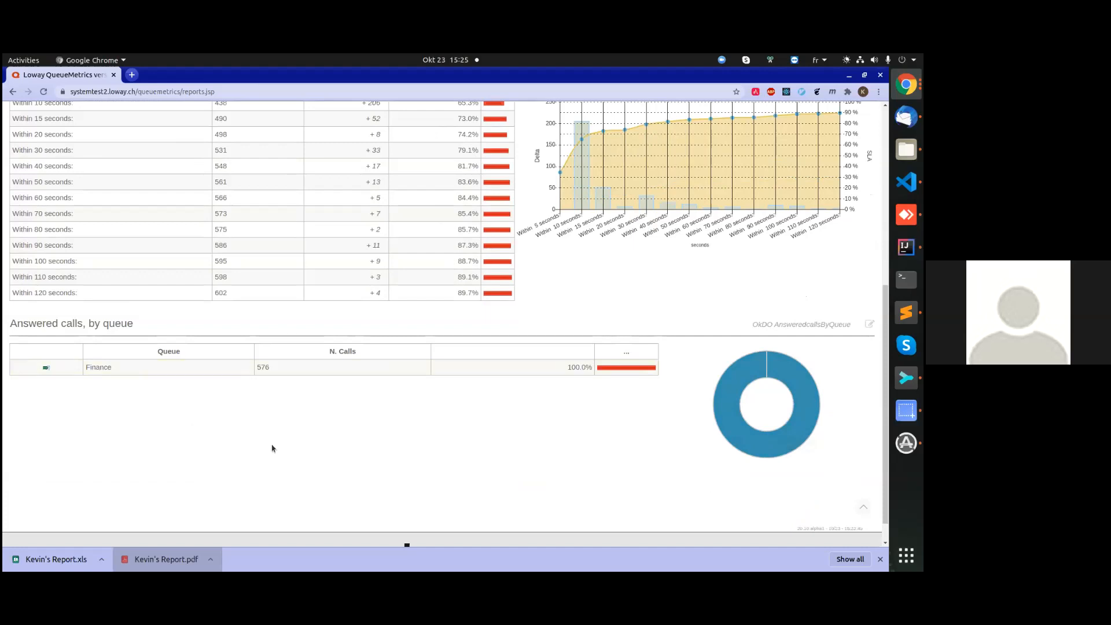
scroll(317, 461, up, 4)
scroll(318, 461, up, 1)
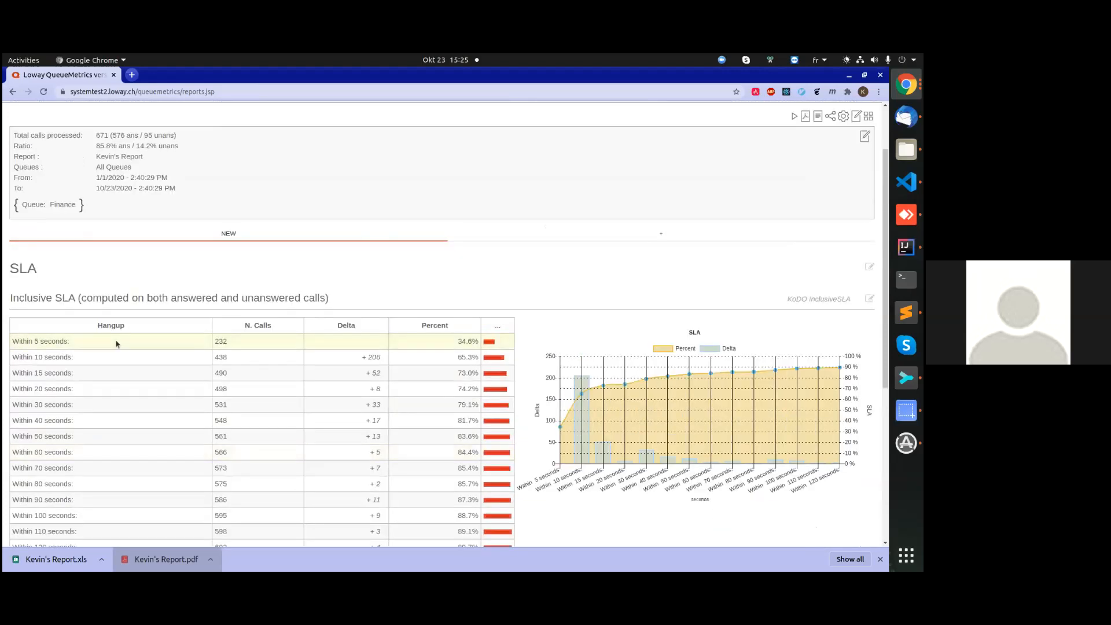
Open the report header for editing, remove the "Queue: Finance" filter, and save and rerun the report.
click(323, 180)
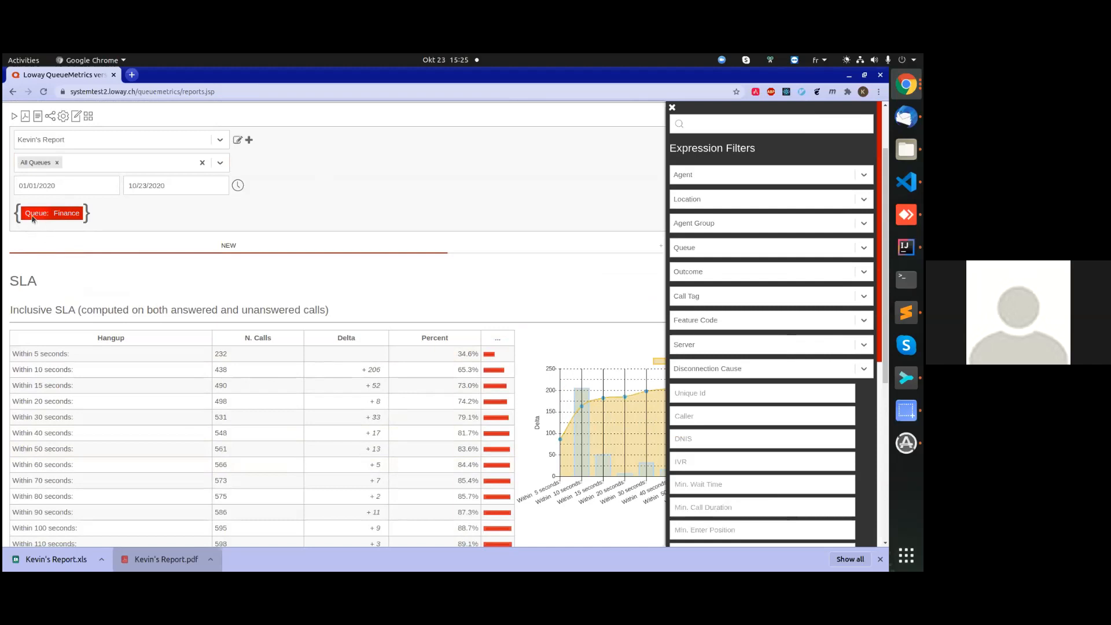
drag(33, 218, 139, 242)
click(15, 116)
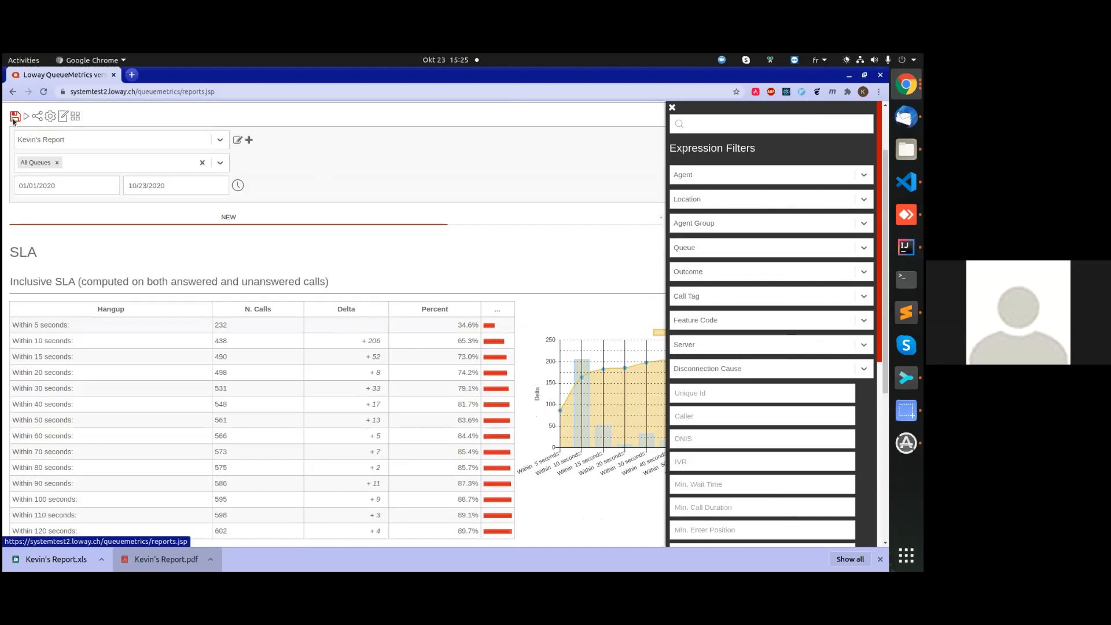
scroll(191, 289, down, 4)
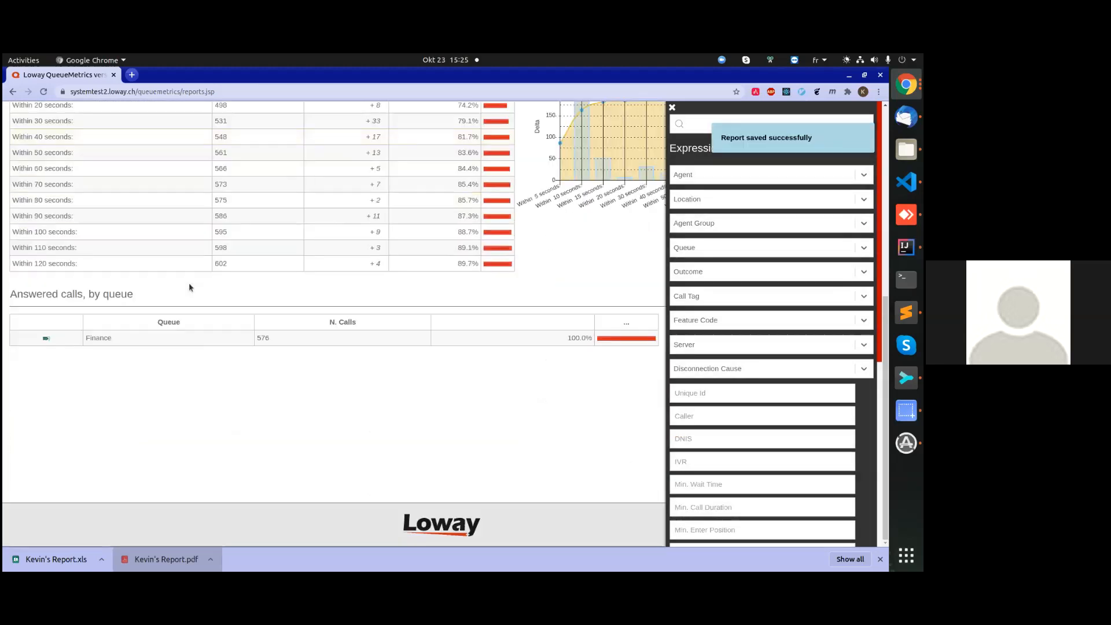
scroll(176, 288, up, 4)
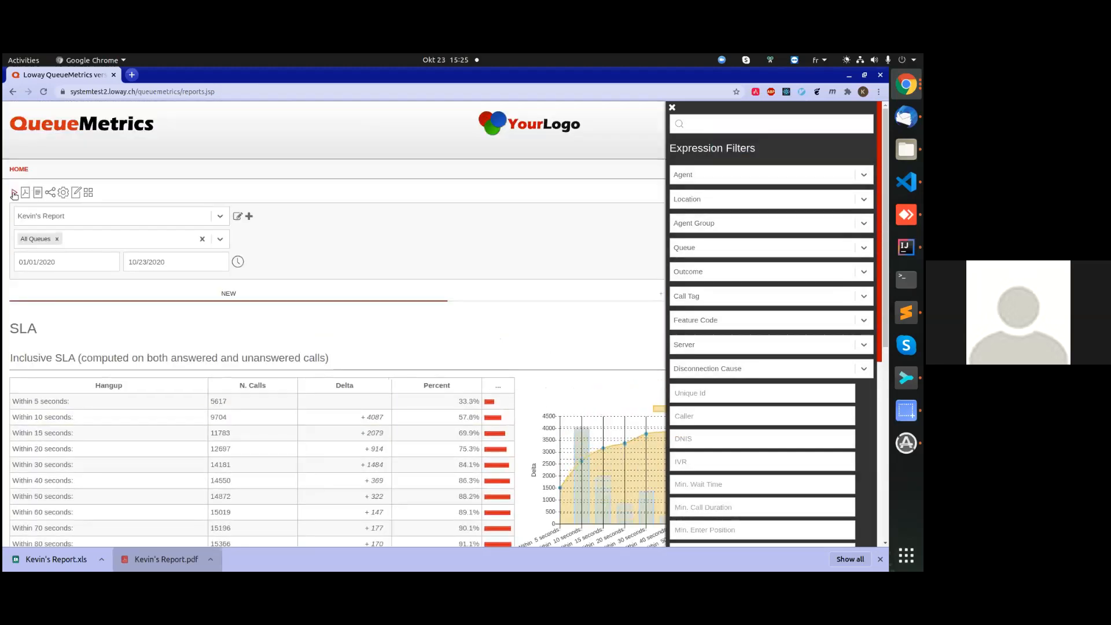
Review the Answered calls, by queue table and chart for all queues, closing the Expression Filters.
scroll(175, 282, down, 5)
scroll(176, 284, down, 1)
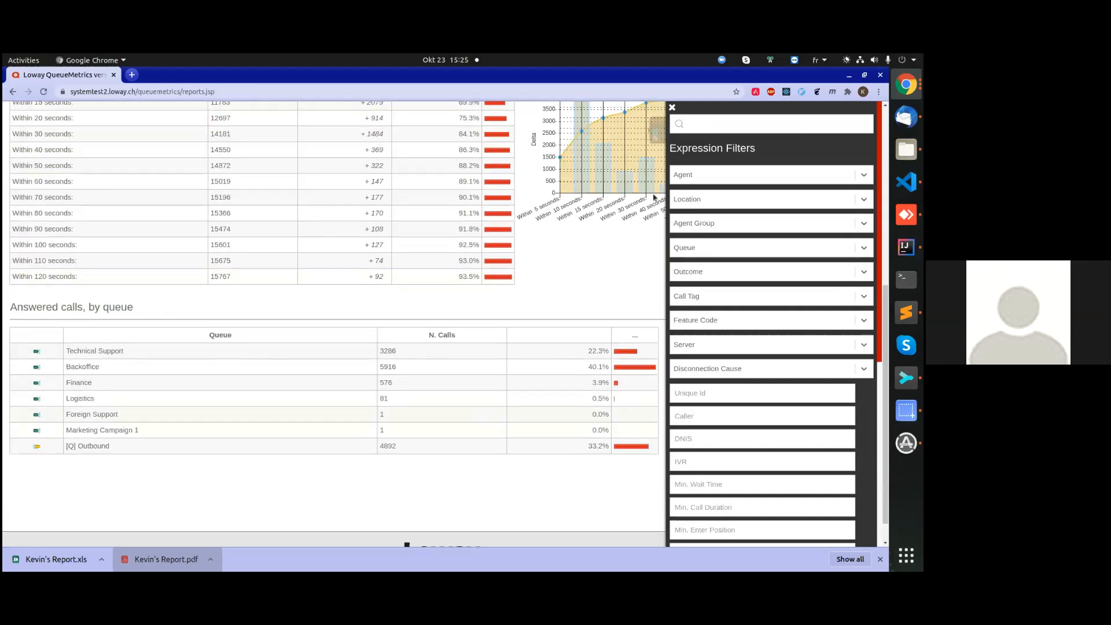
click(671, 107)
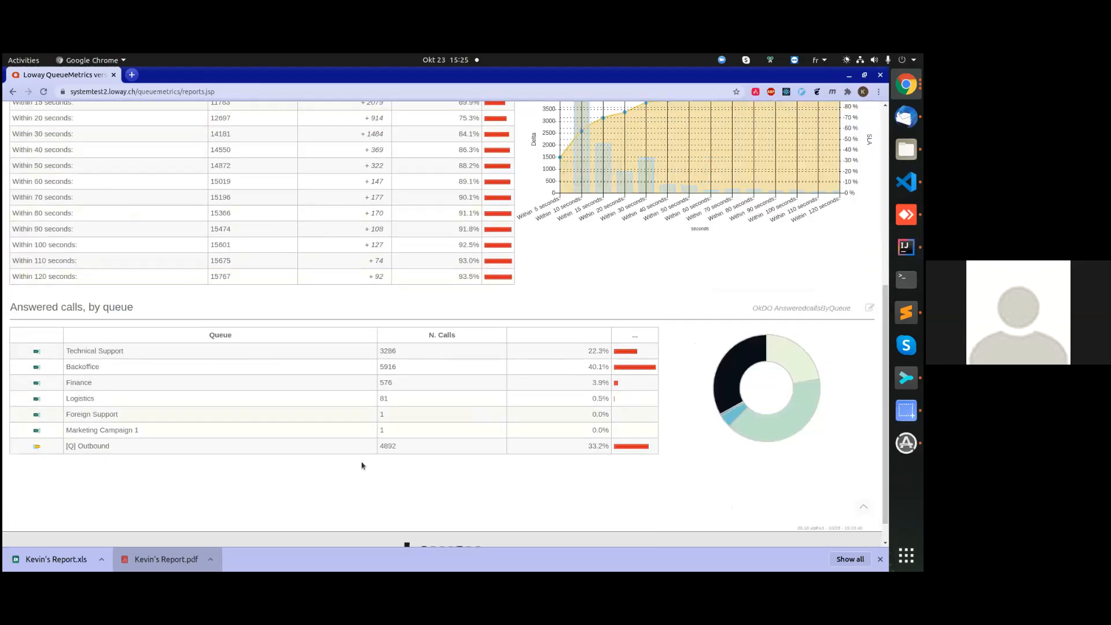
mouse_move(755, 355)
scroll(379, 409, up, 5)
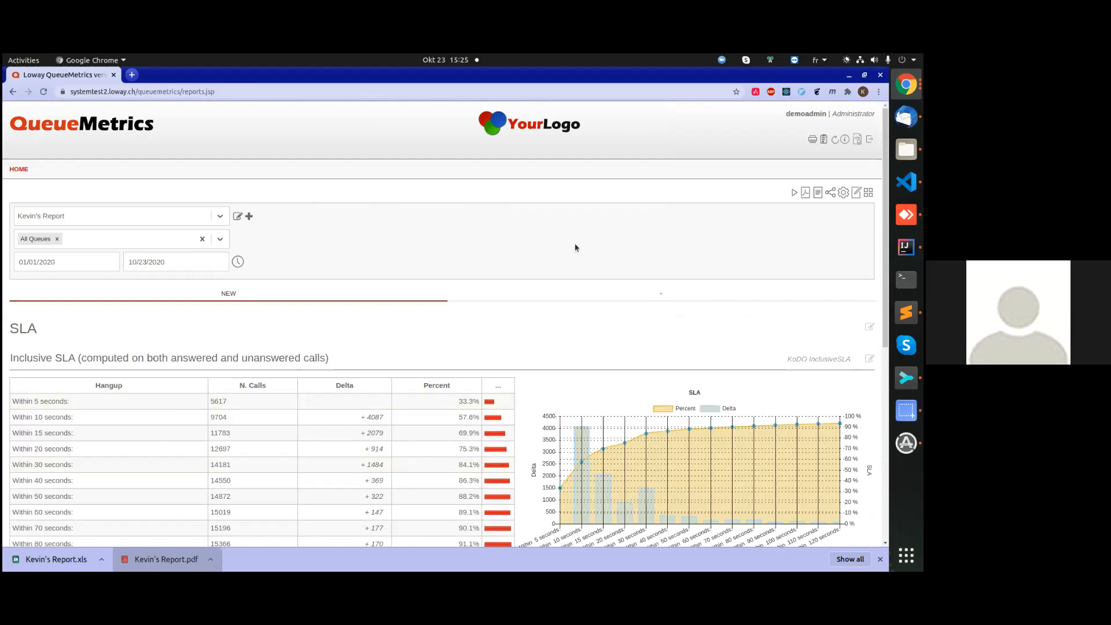
Switch the report header between its summary and its editable view with the Expression Filters, ending on the summary.
click(575, 248)
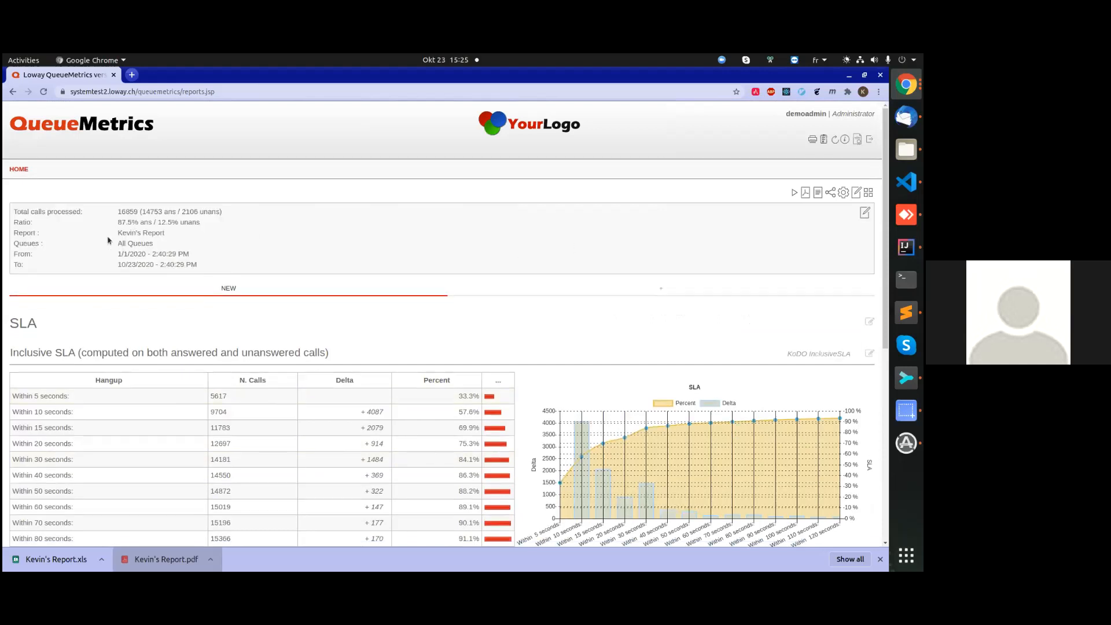
click(496, 228)
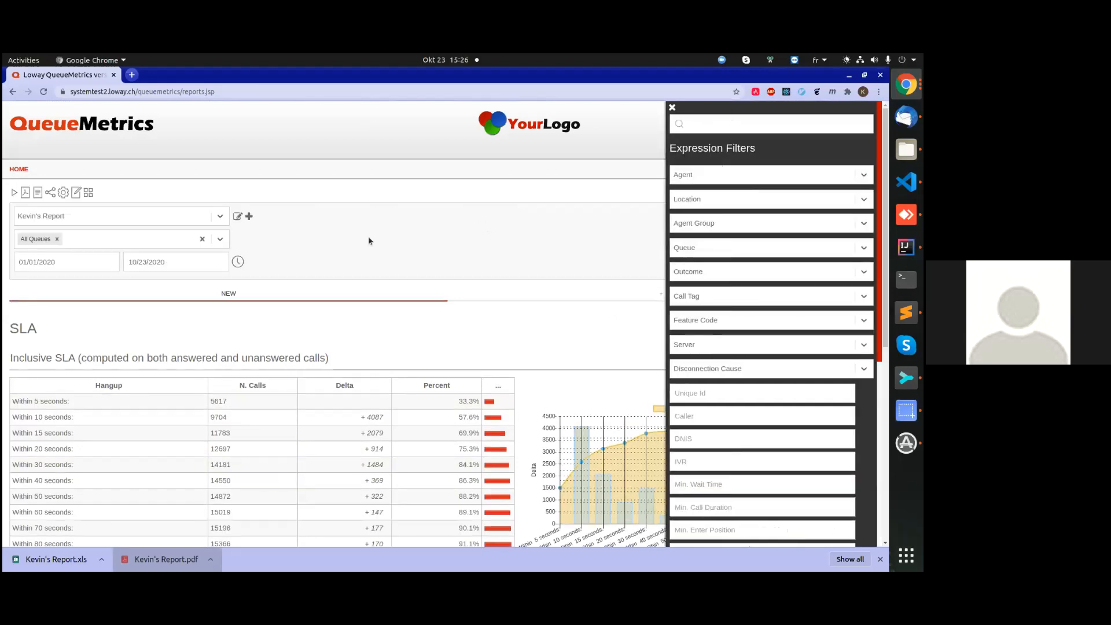
click(495, 246)
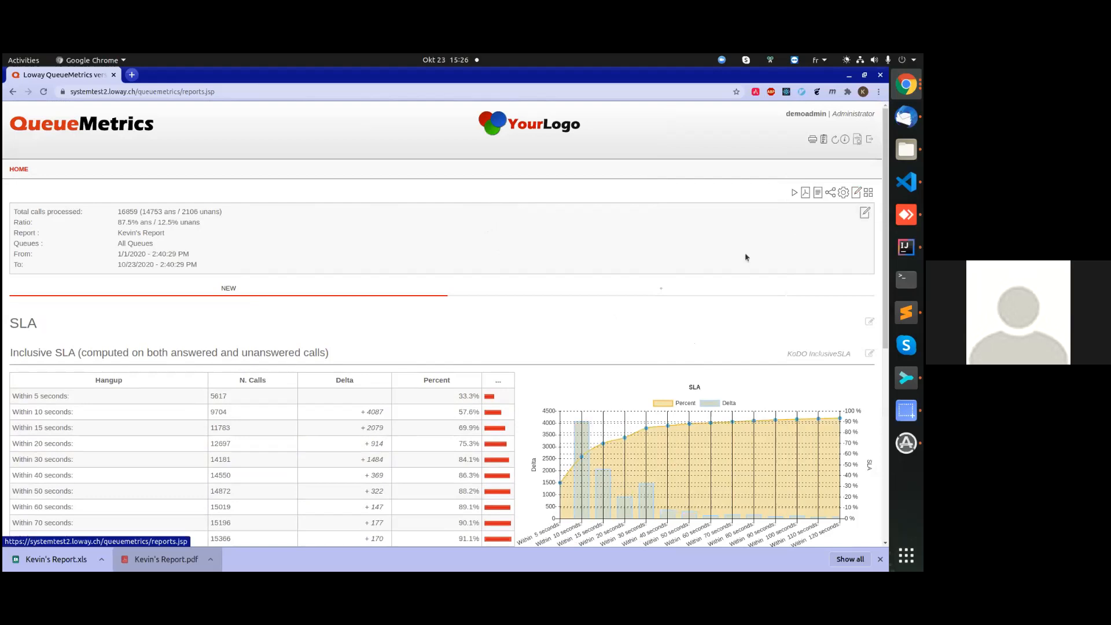
Open the report header for editing and search the Expression Filters for "age" and then for "queue".
click(299, 241)
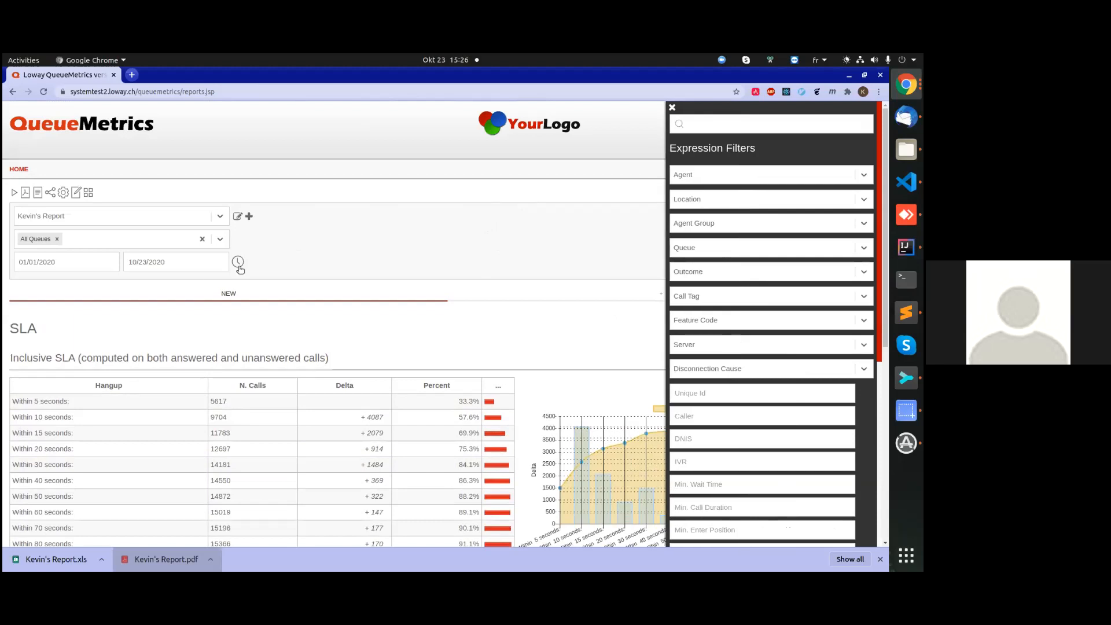
click(721, 126)
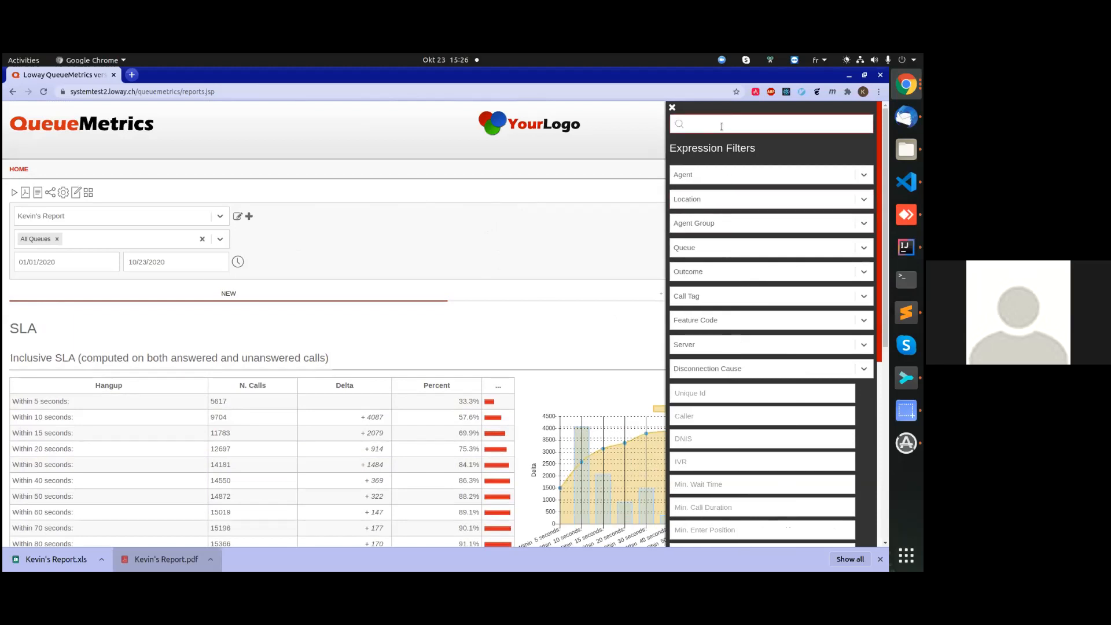
text(agen)
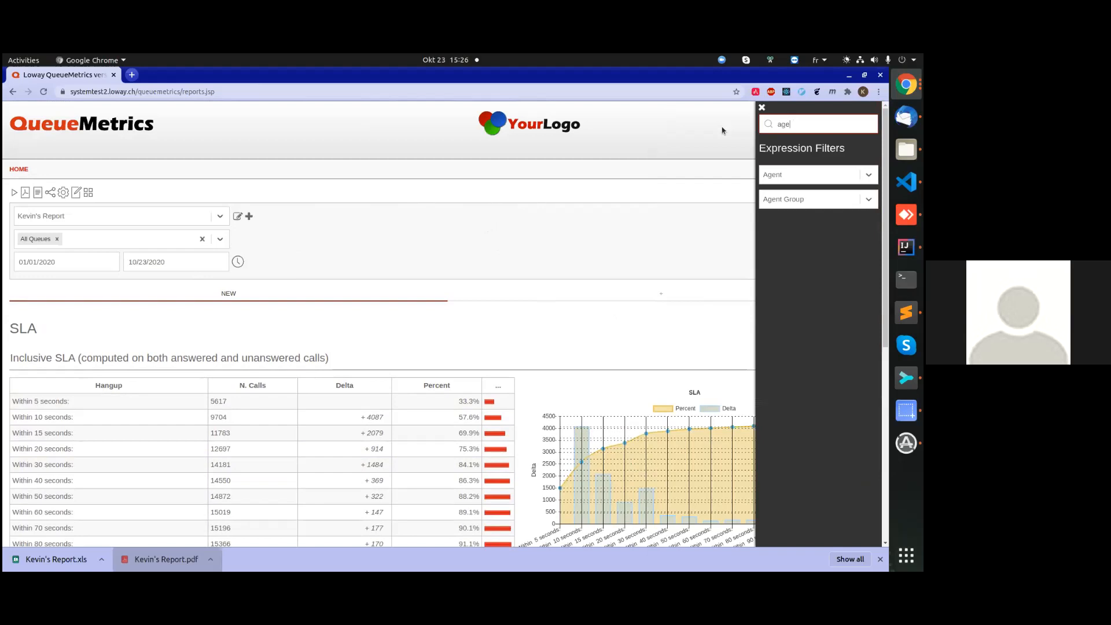
key(BackSpace)
key(BackSpace)
key(BackSpace)
text(queue)
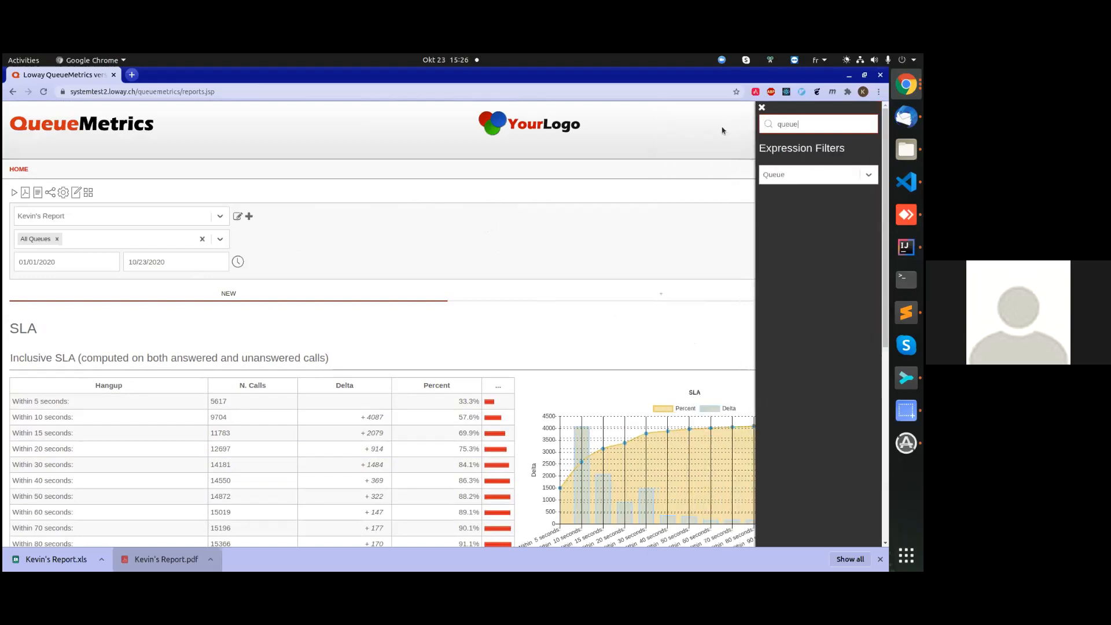
Add an expression filter for the Finance queue, and save and rerun the report.
click(817, 175)
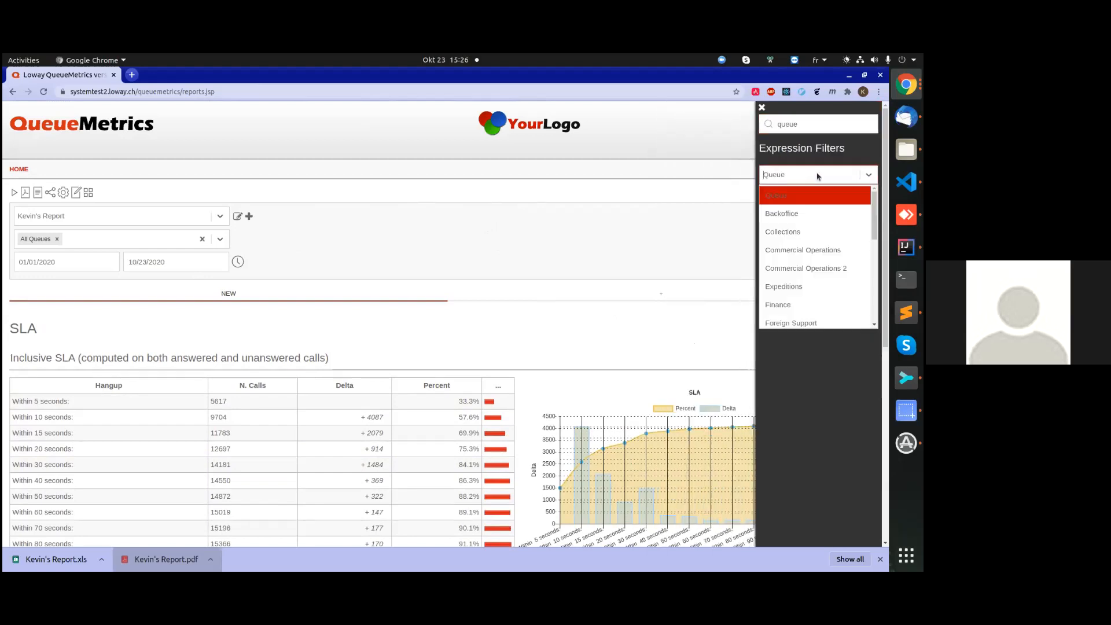
scroll(801, 243, down, 2)
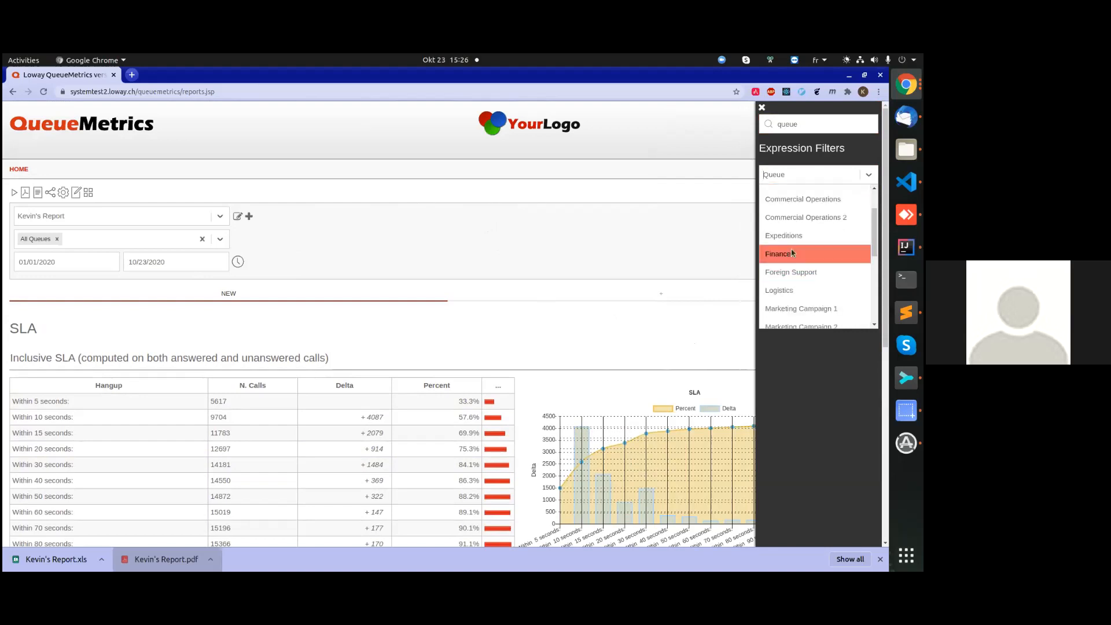
click(792, 260)
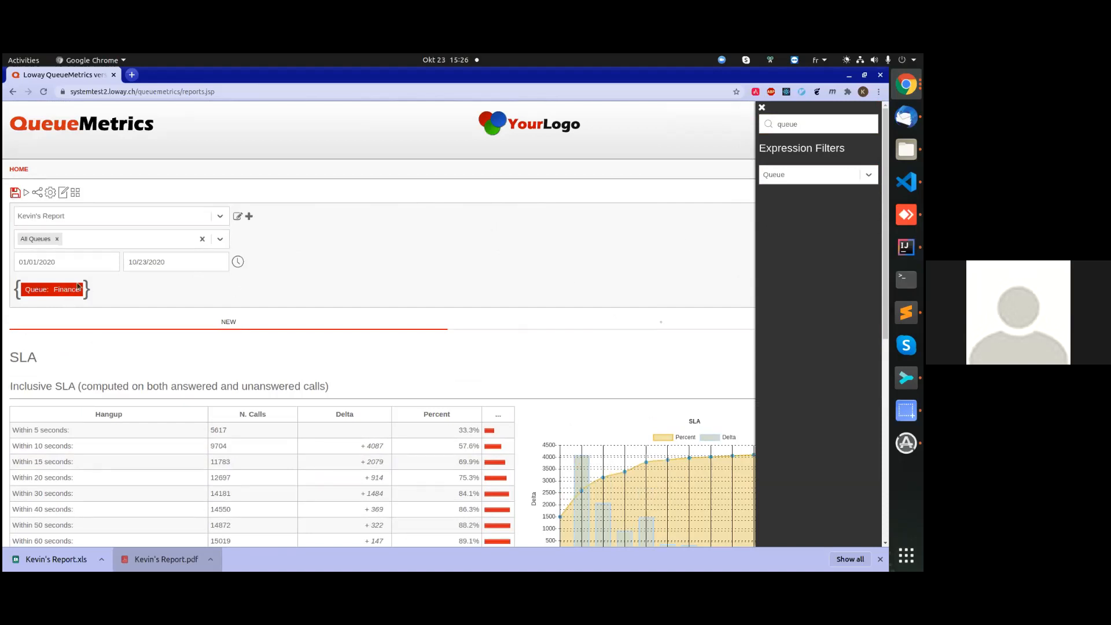
click(15, 192)
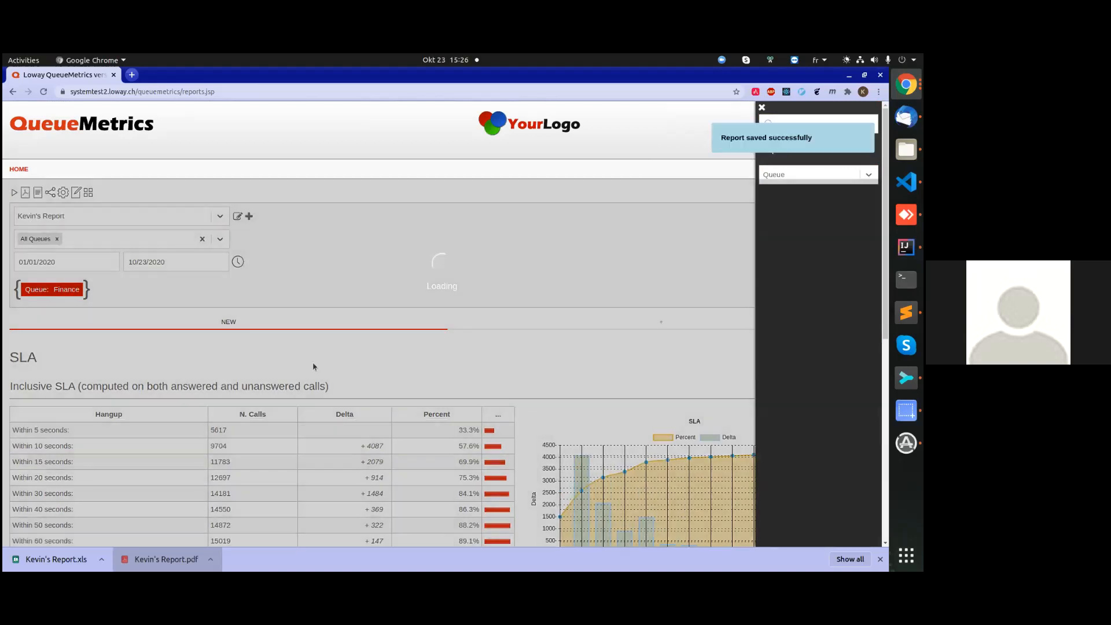
Close the Expression Filters and review the Finance-only Inclusive SLA and Answered calls, by queue blocks.
scroll(309, 353, down, 10)
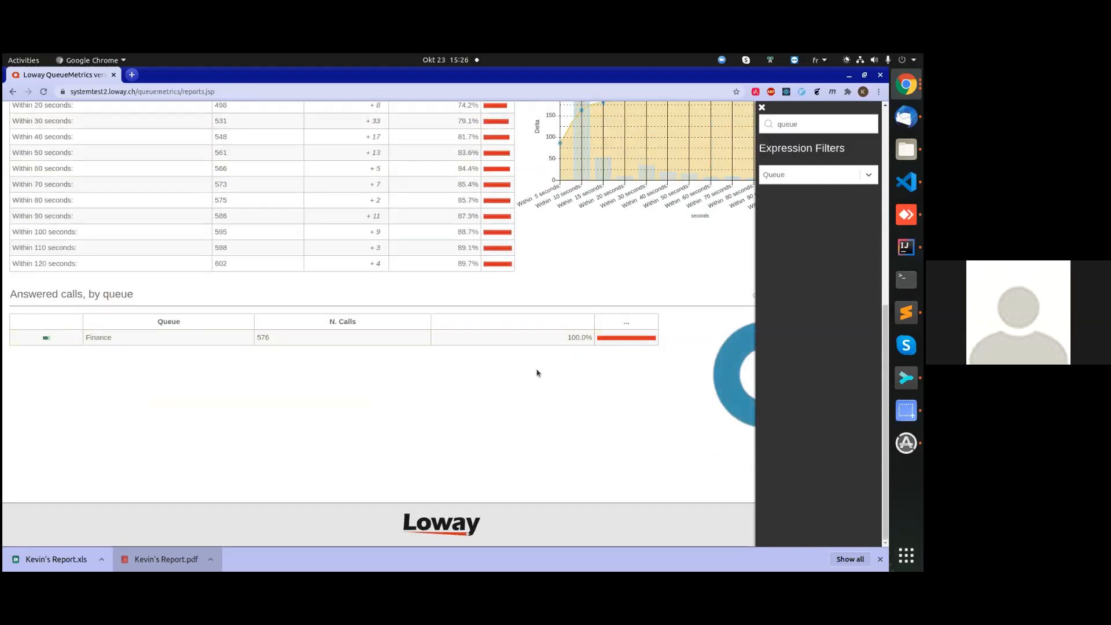
click(443, 431)
scroll(203, 358, up, 12)
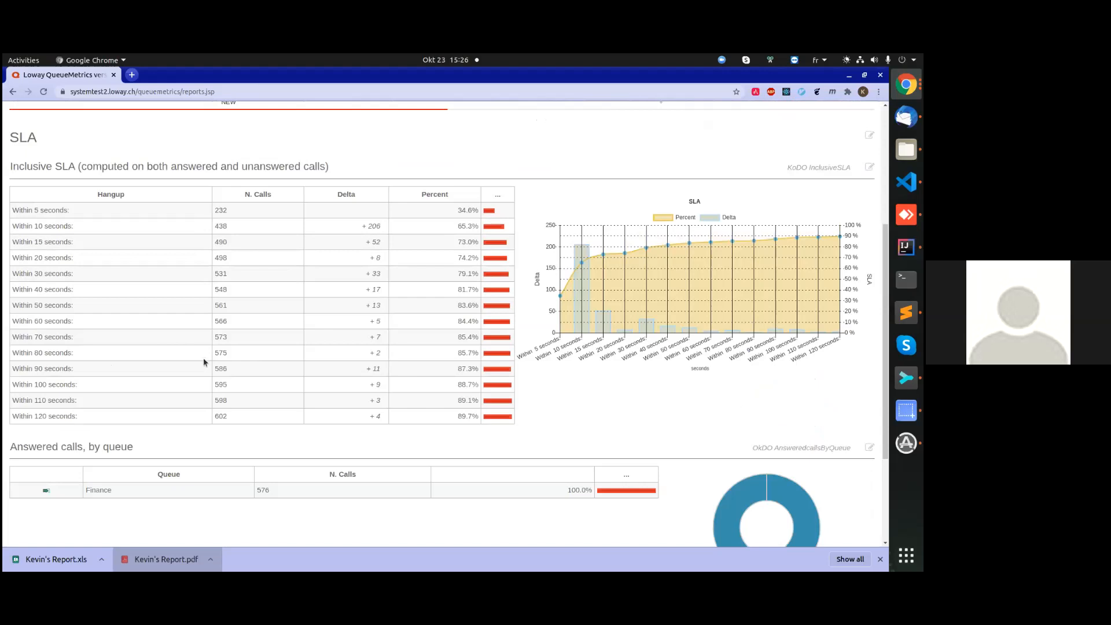
Add an expression filter for the Backoffice queue to the Finance one, save the report, and review the results by queue.
click(363, 187)
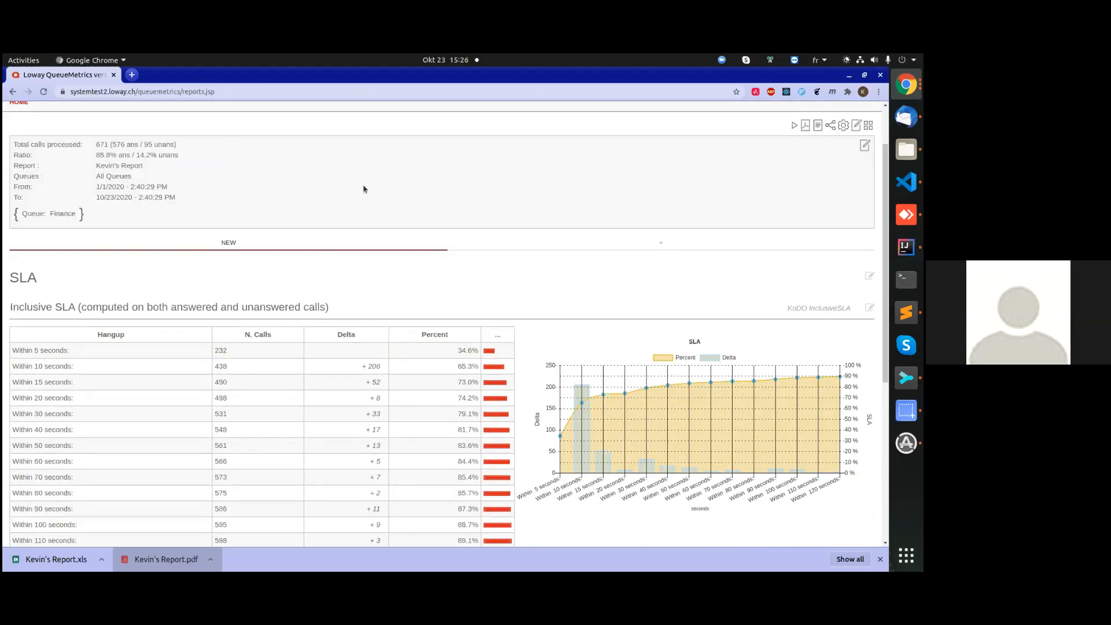
click(363, 189)
click(815, 172)
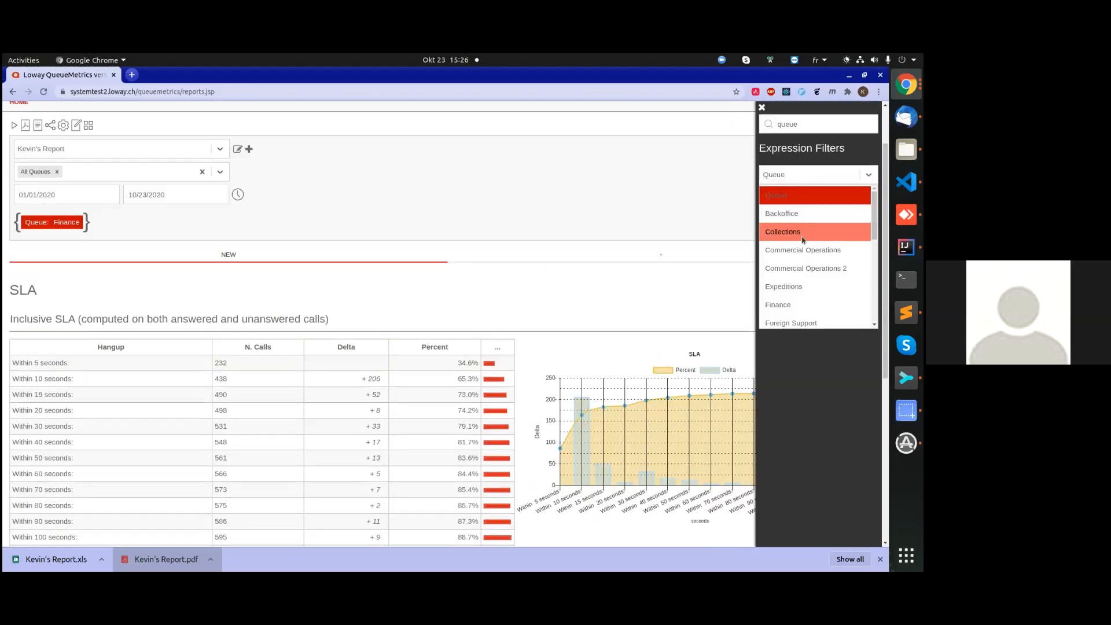
click(795, 214)
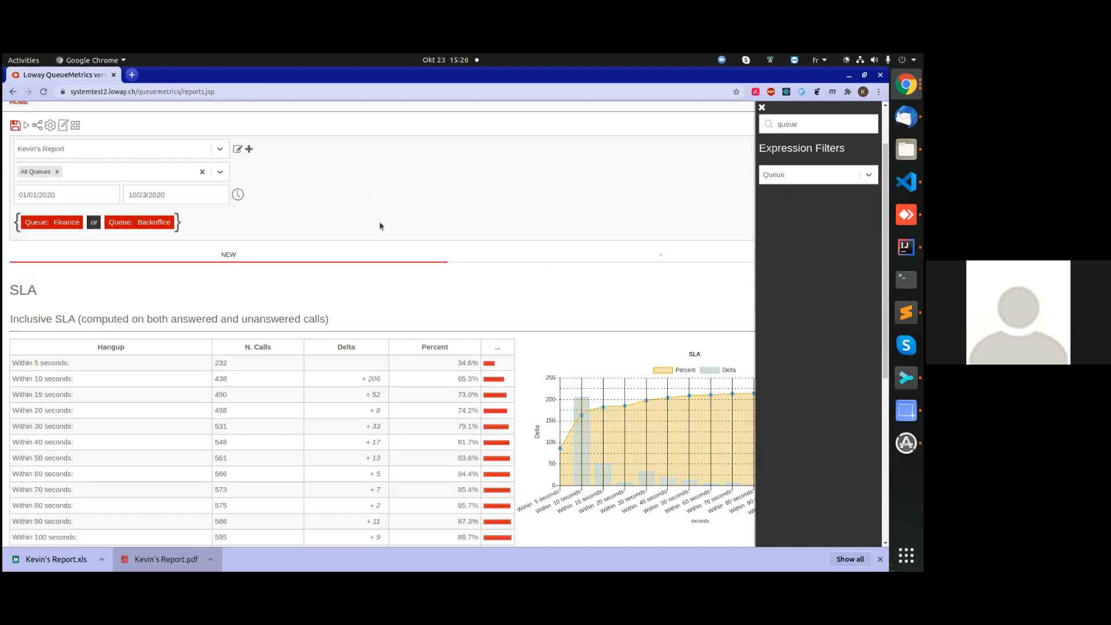
click(15, 125)
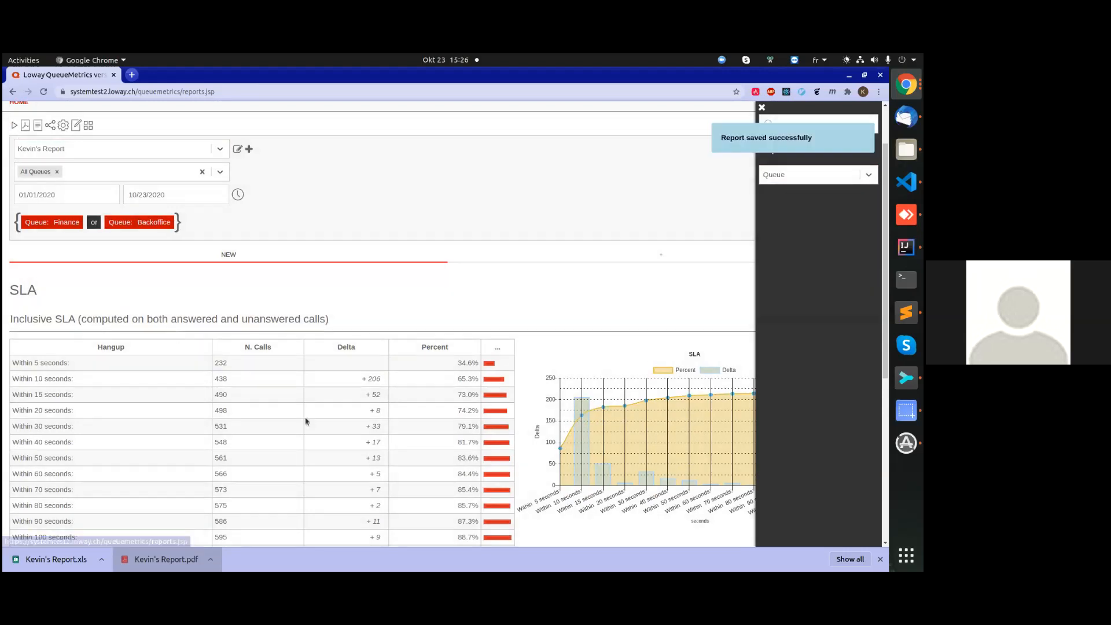
scroll(321, 307, down, 5)
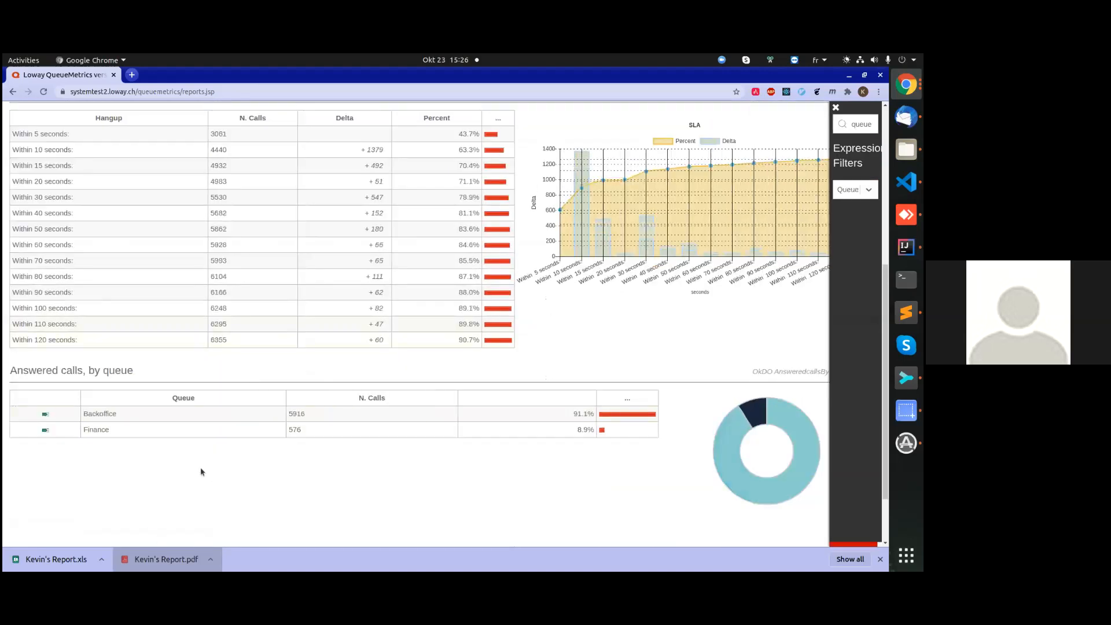
scroll(367, 414, up, 5)
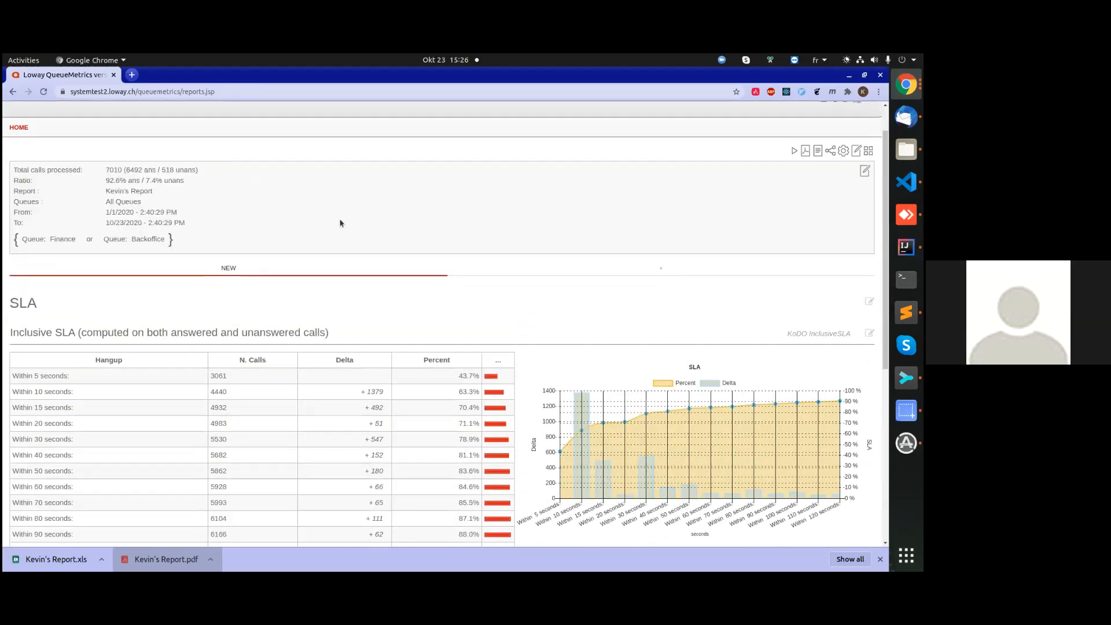
Search the Expression Filters for "agent" and add a filter for the first listed agent.
click(291, 226)
double_click(809, 124)
text(agent)
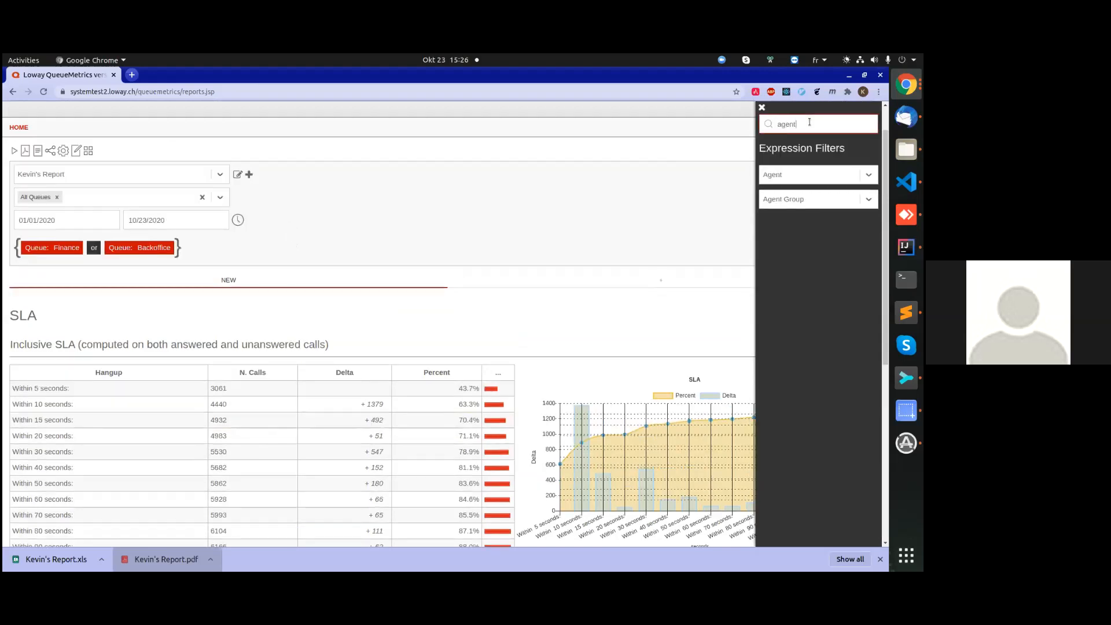
click(795, 177)
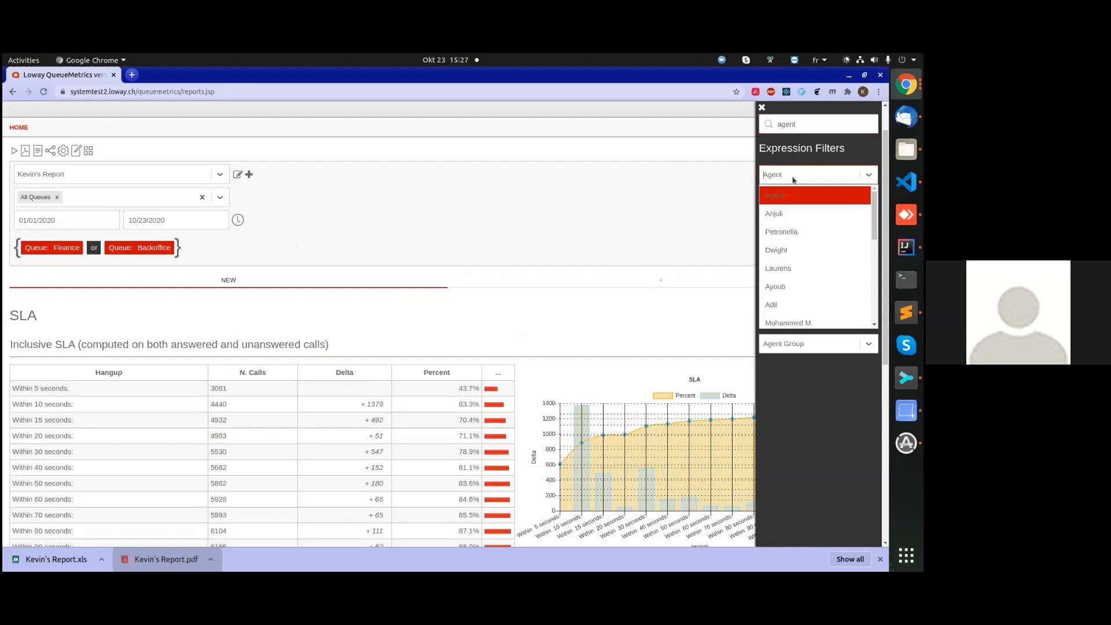
click(786, 215)
click(385, 309)
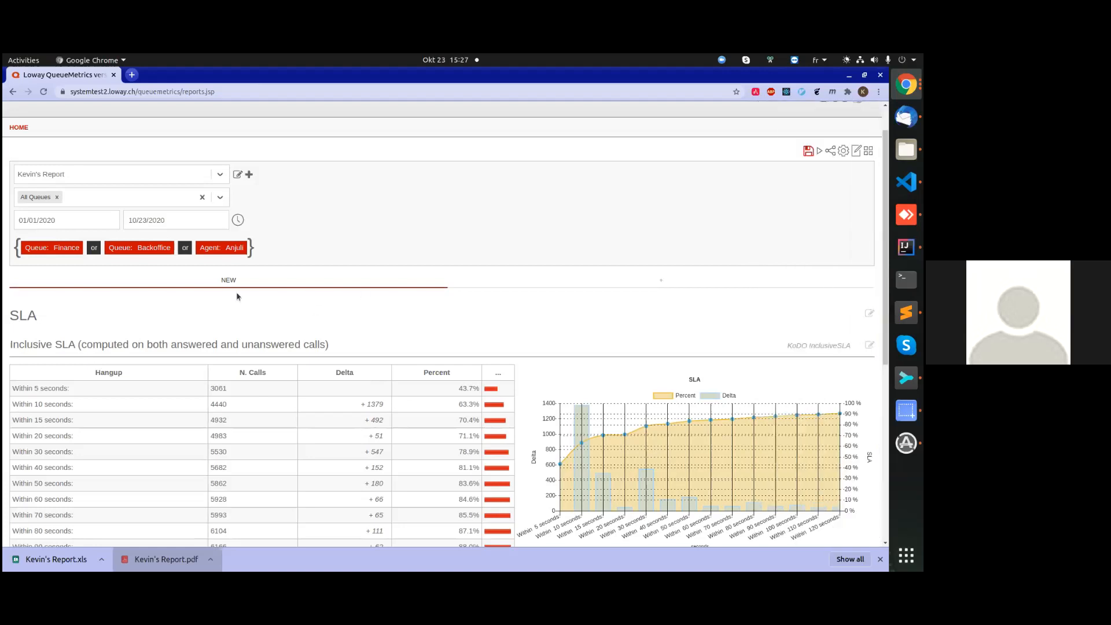
Group the agent filter with the Backoffice queue, combine the two with AND, and save the report.
scroll(226, 260, down, 5)
scroll(213, 231, down, 2)
scroll(234, 258, up, 5)
scroll(200, 271, down, 2)
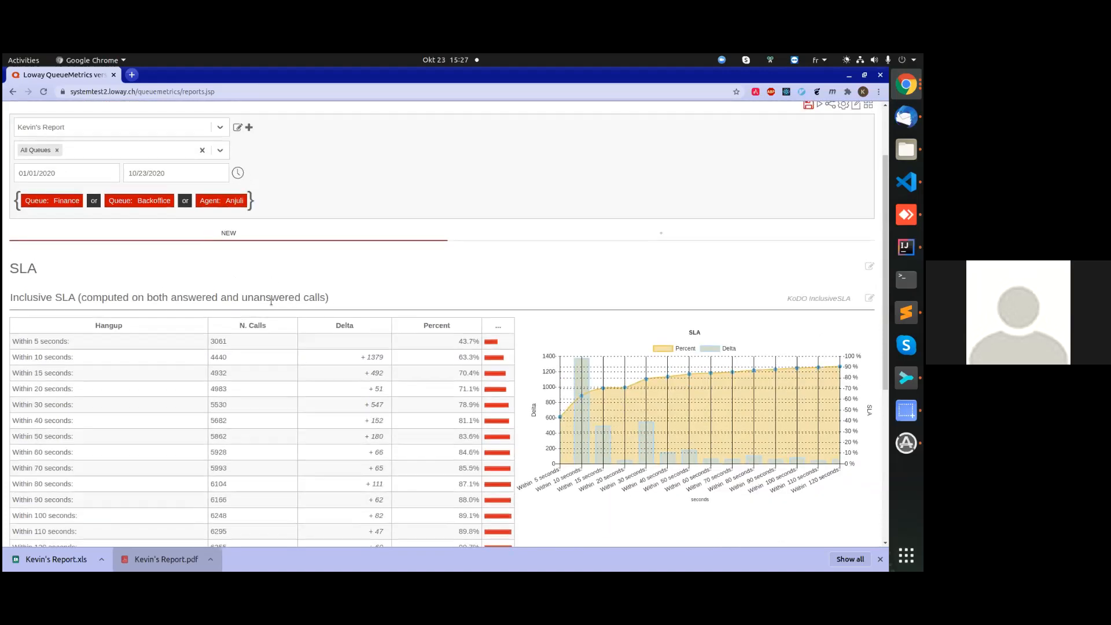
scroll(214, 260, up, 2)
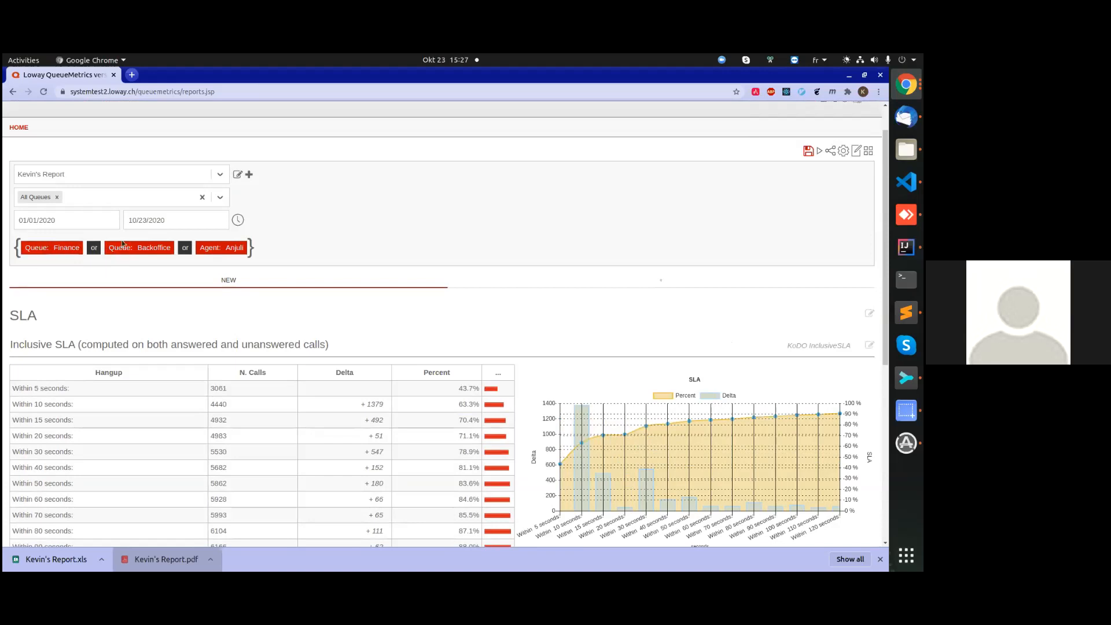
drag(210, 248, 115, 245)
click(192, 247)
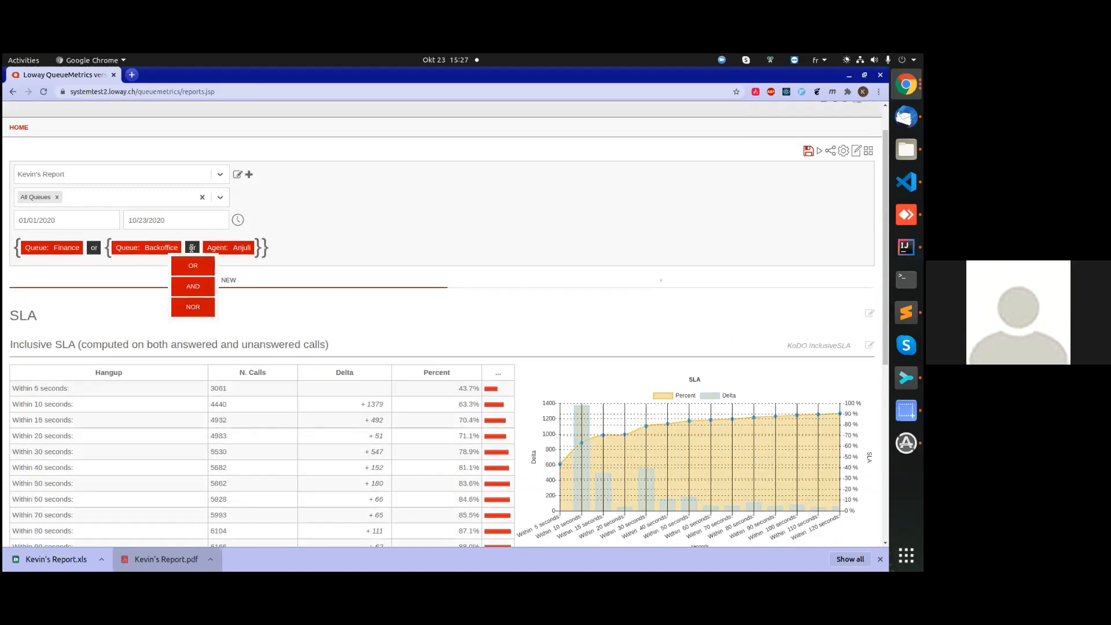
click(195, 272)
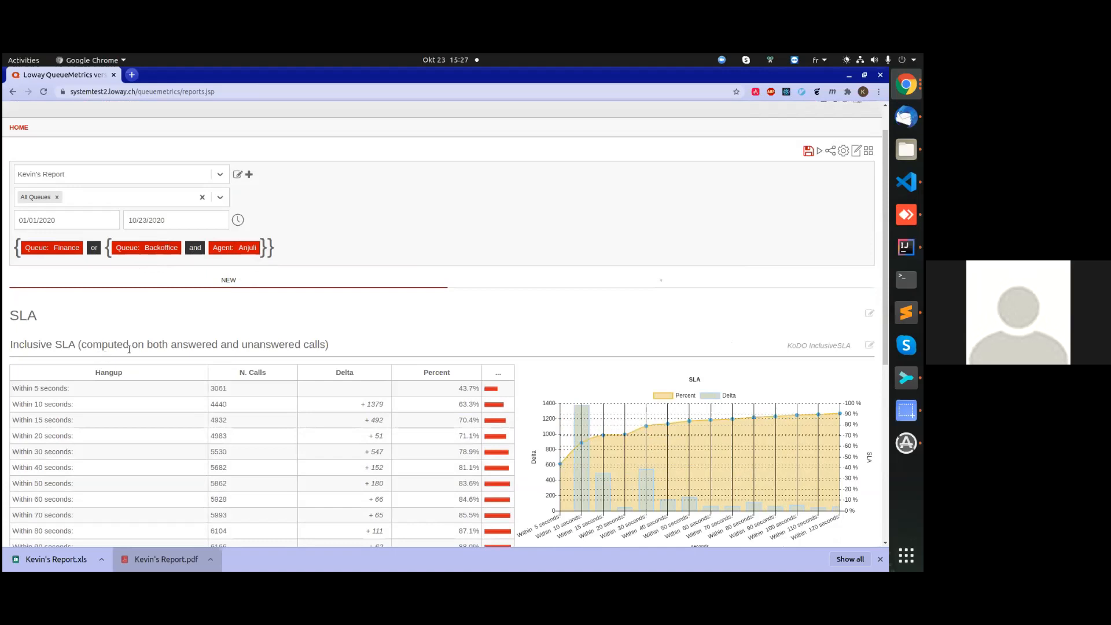
click(807, 150)
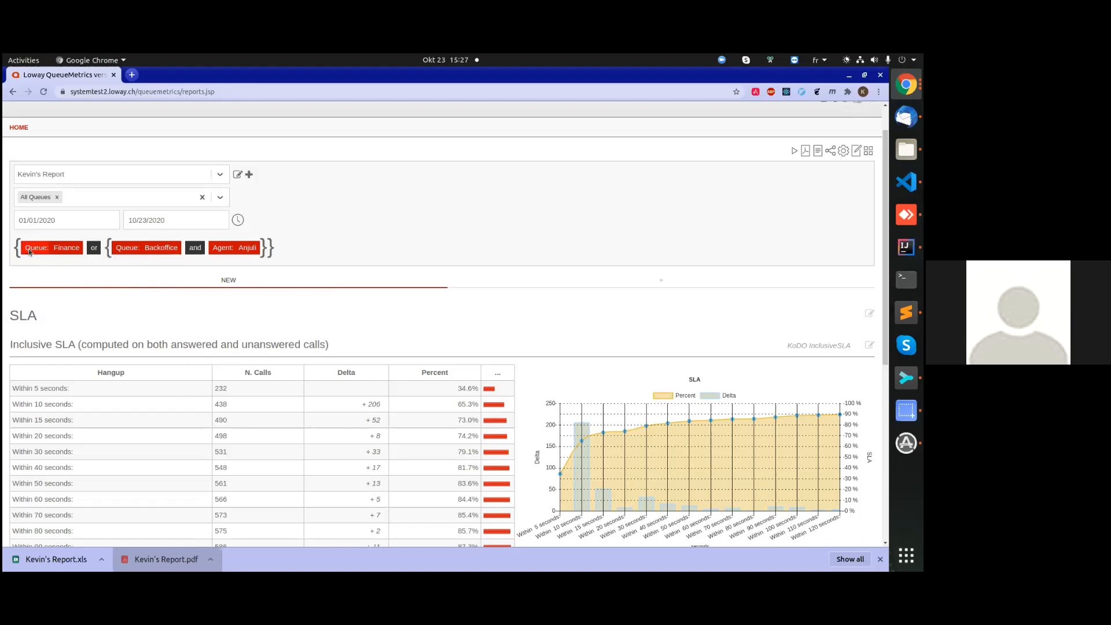
Rearrange the expression to Backoffice queue or (Finance queue and the agent), and save the report.
drag(29, 252, 184, 281)
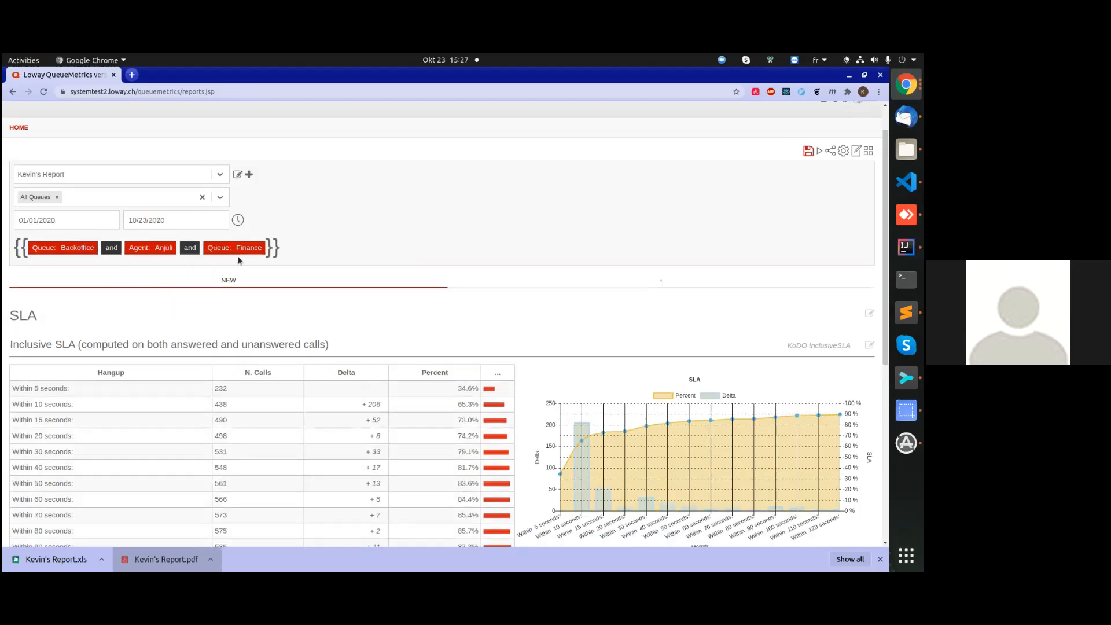
drag(134, 253, 214, 251)
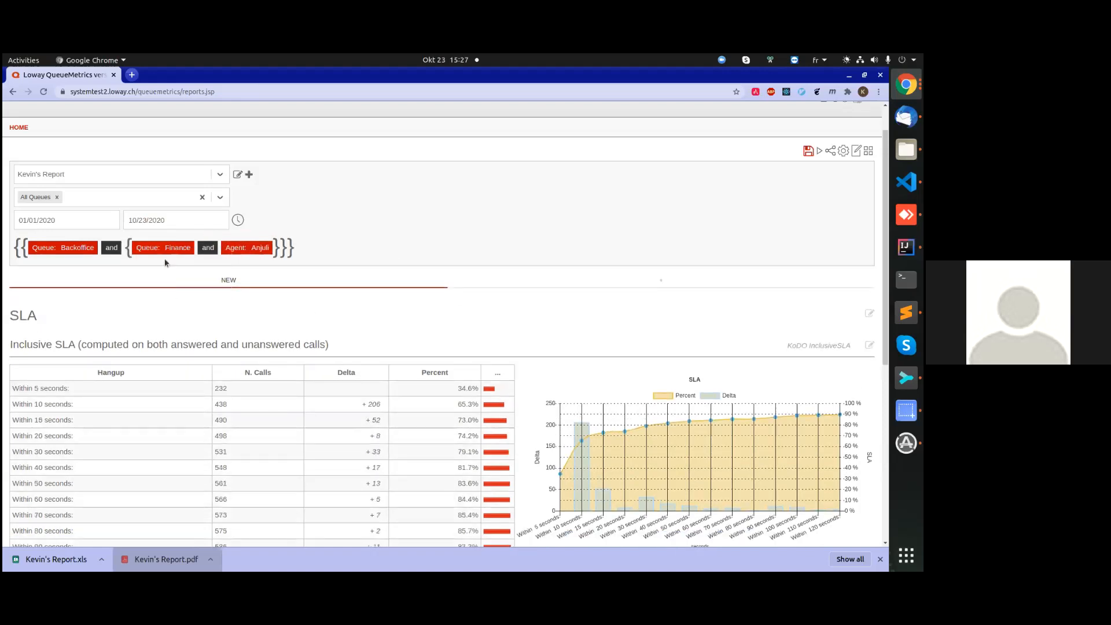
click(111, 247)
click(109, 269)
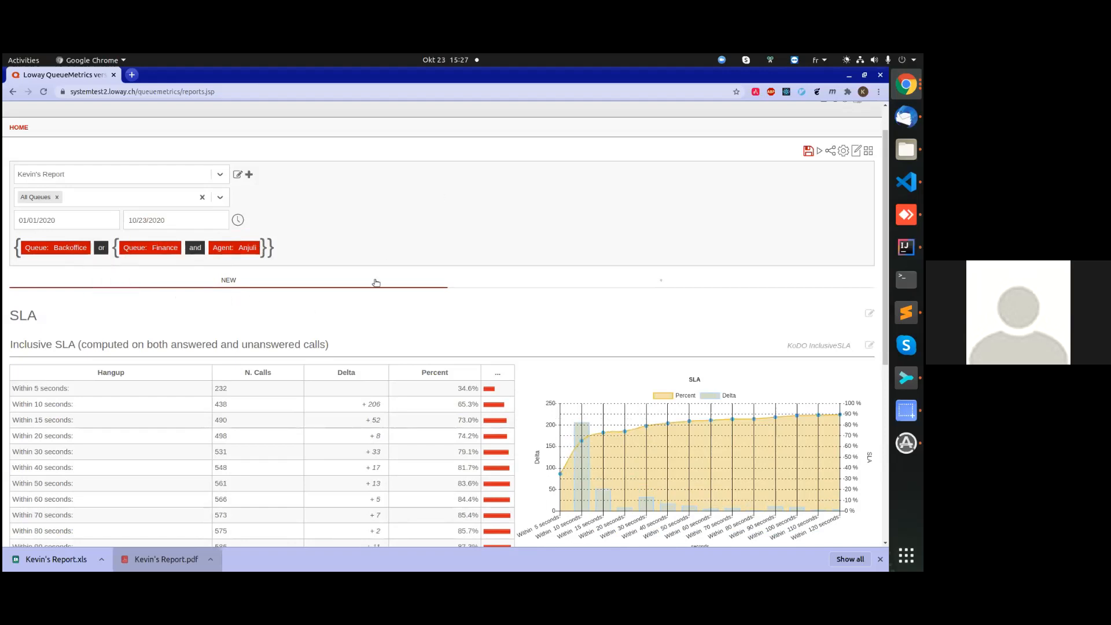
click(807, 151)
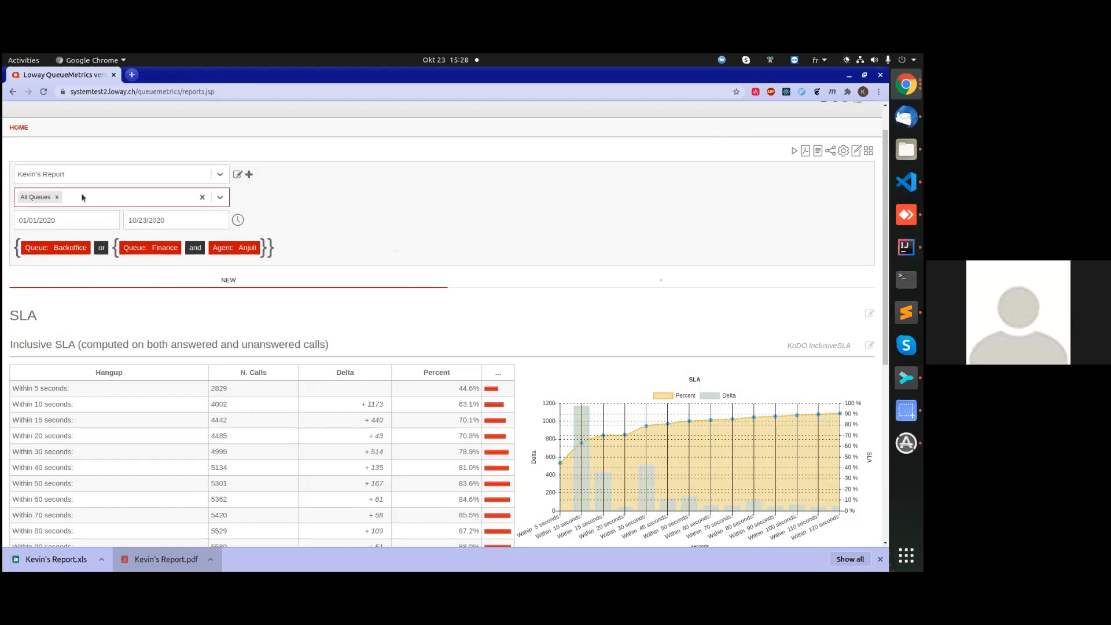
Check the list of available reports, keep the current one selected, and create a new report titled with the owner's first name plus "'s new report".
click(53, 174)
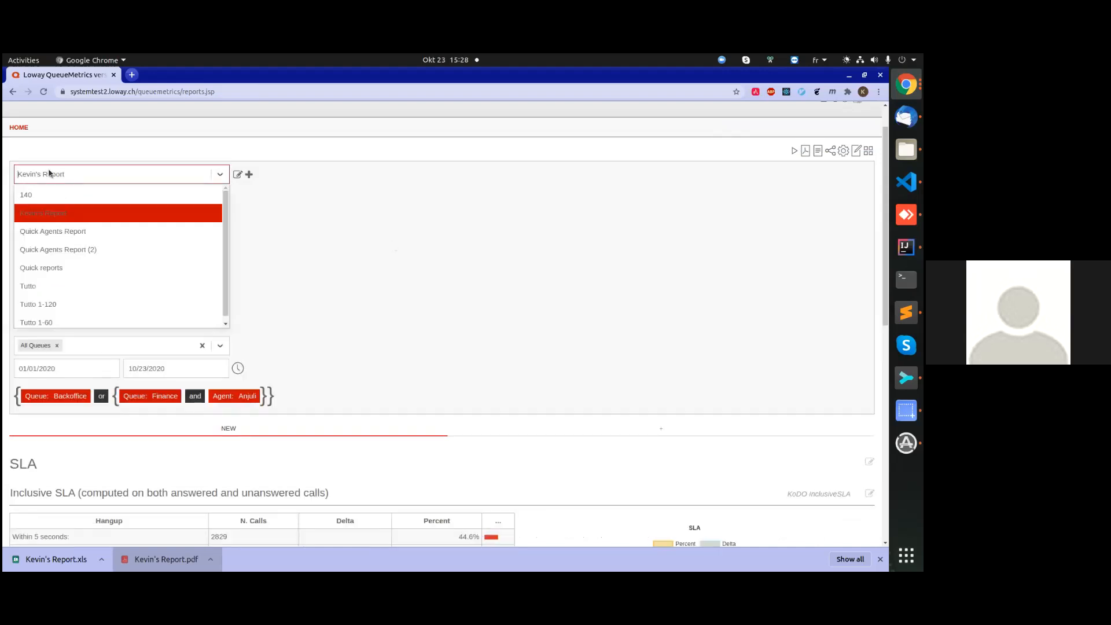
click(61, 213)
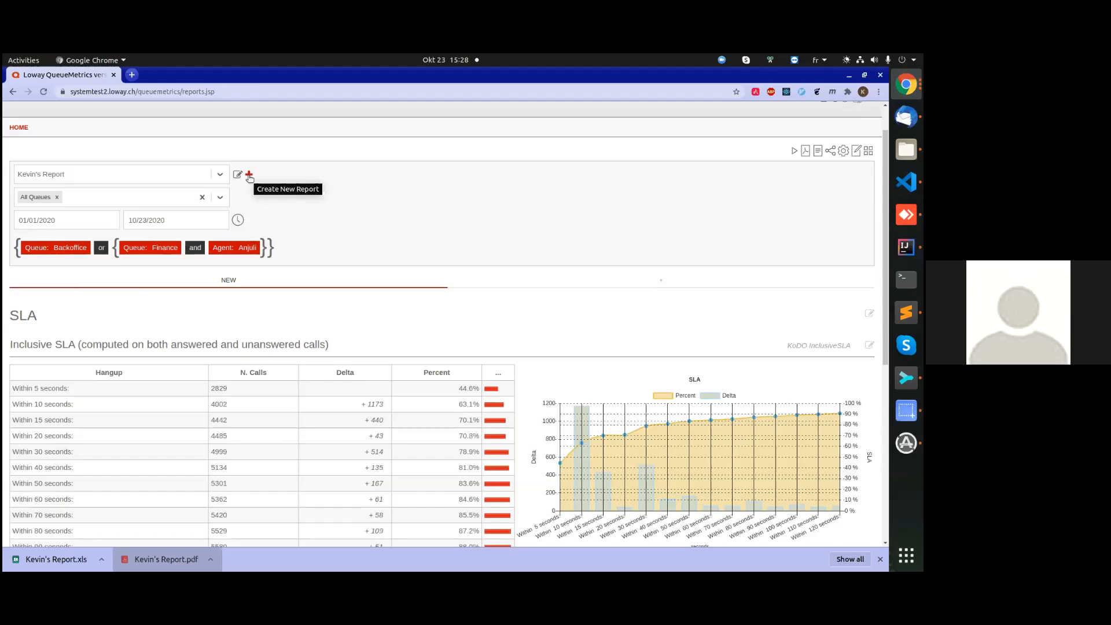
click(249, 174)
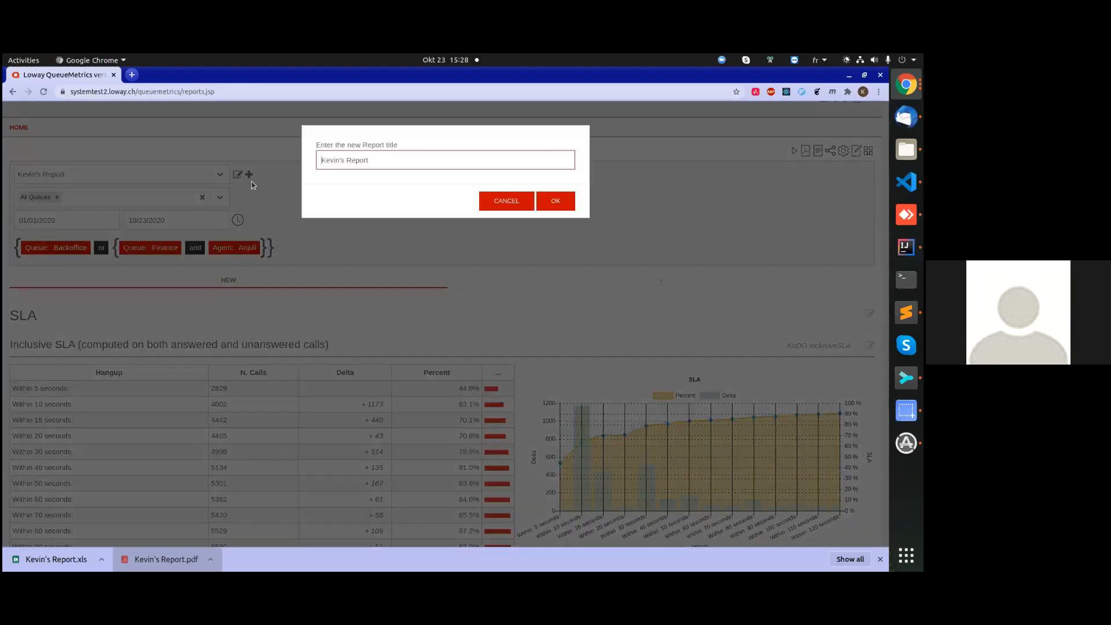
triple_click(446, 163)
text(Kevin 's new report)
click(556, 200)
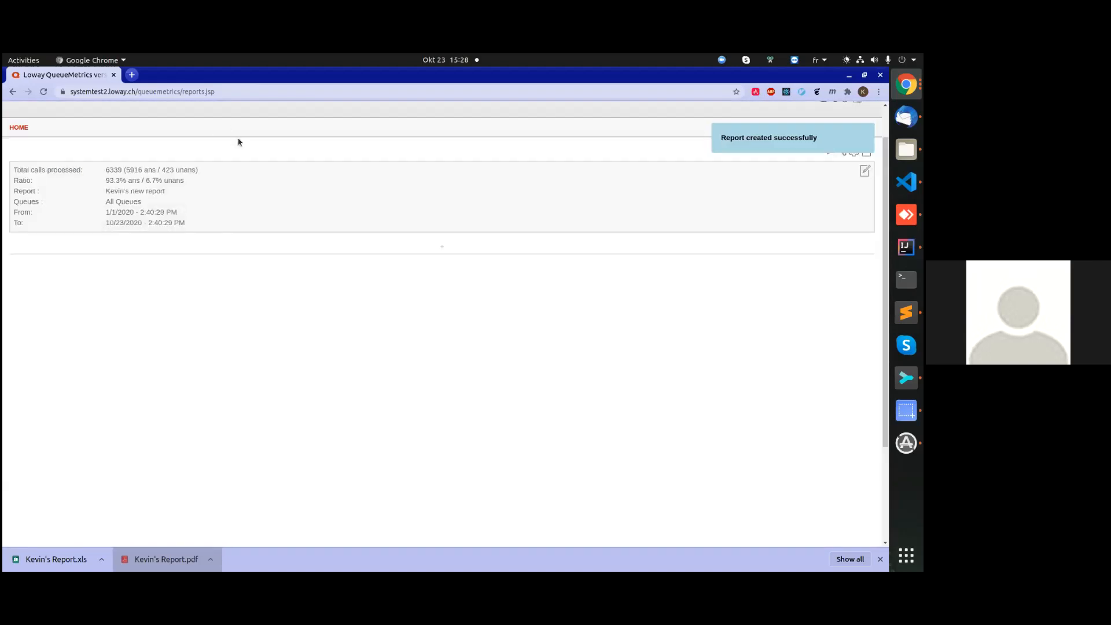
Add a page to the new report, insert the Unanswered calls, by queue DataBlock, and save the report.
click(442, 248)
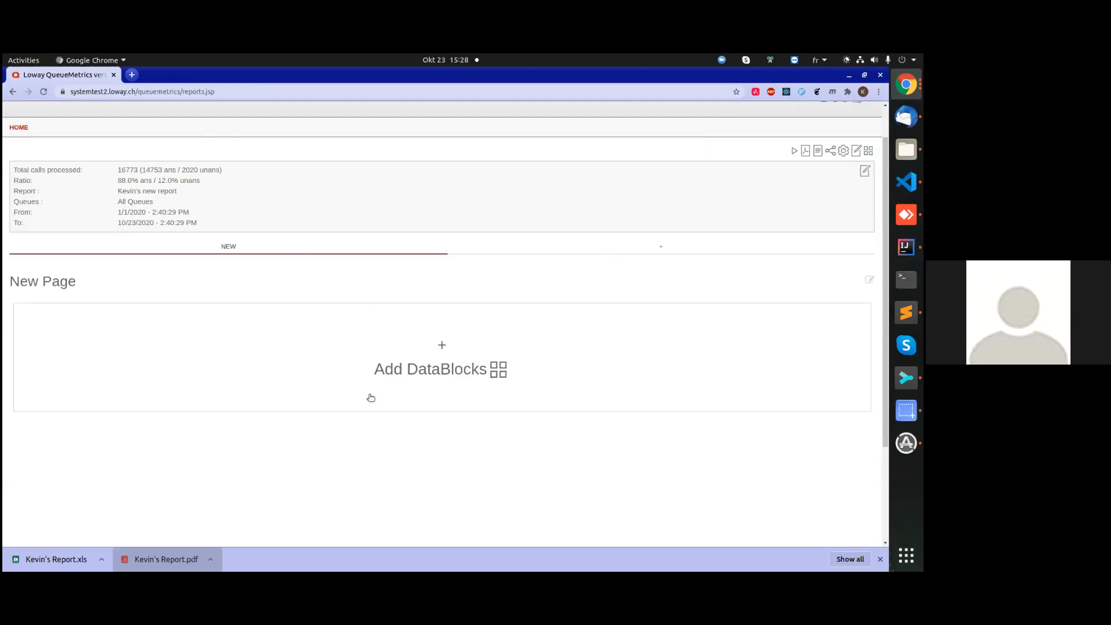
click(416, 372)
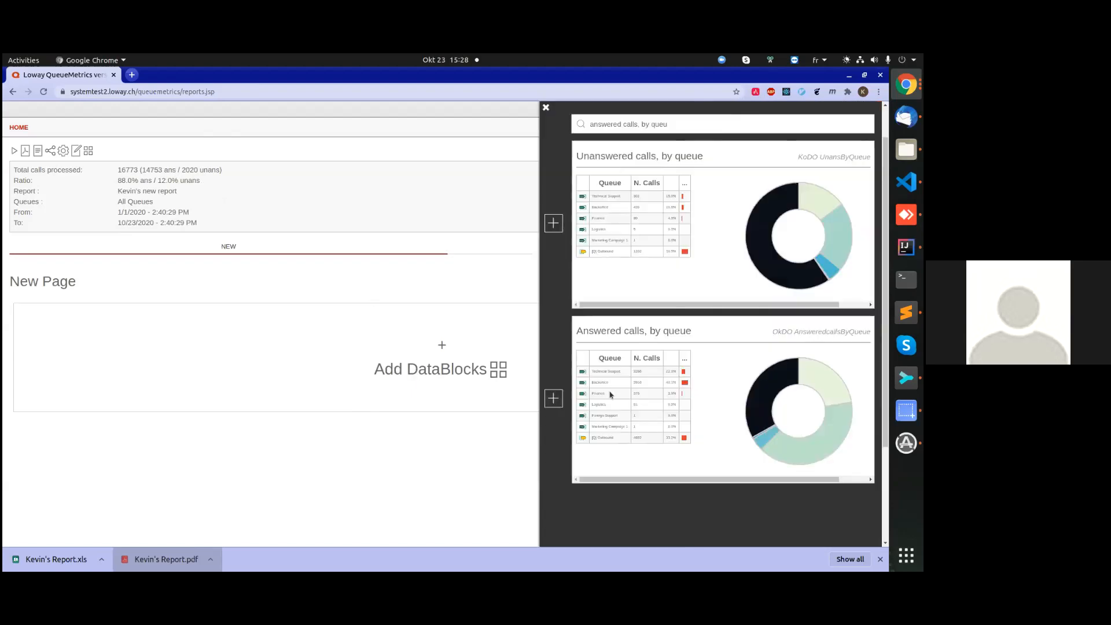
click(553, 223)
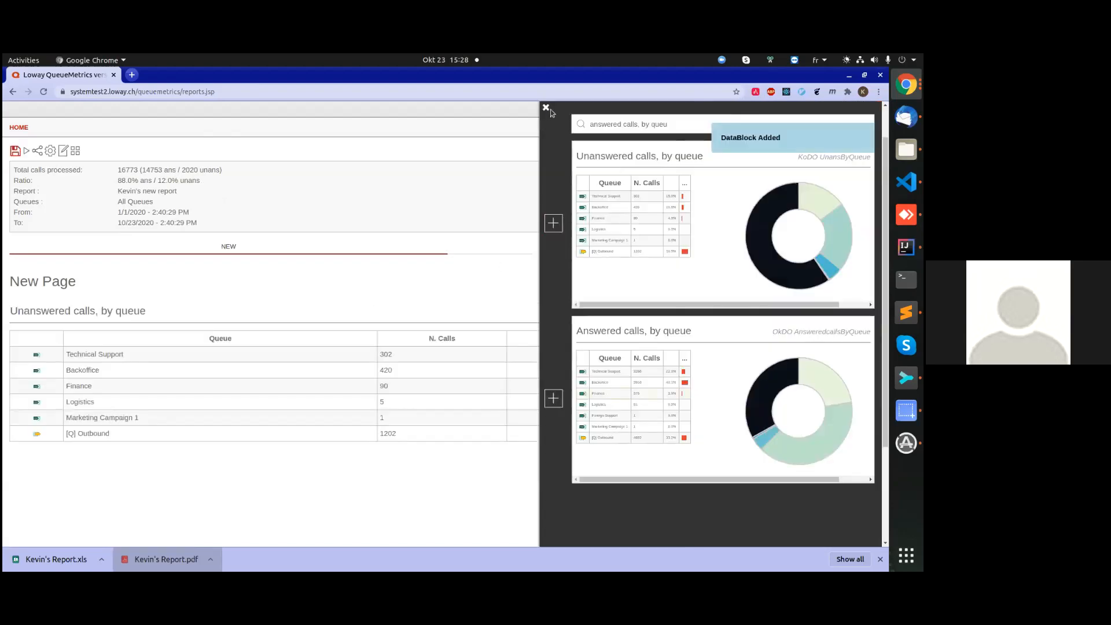
click(545, 109)
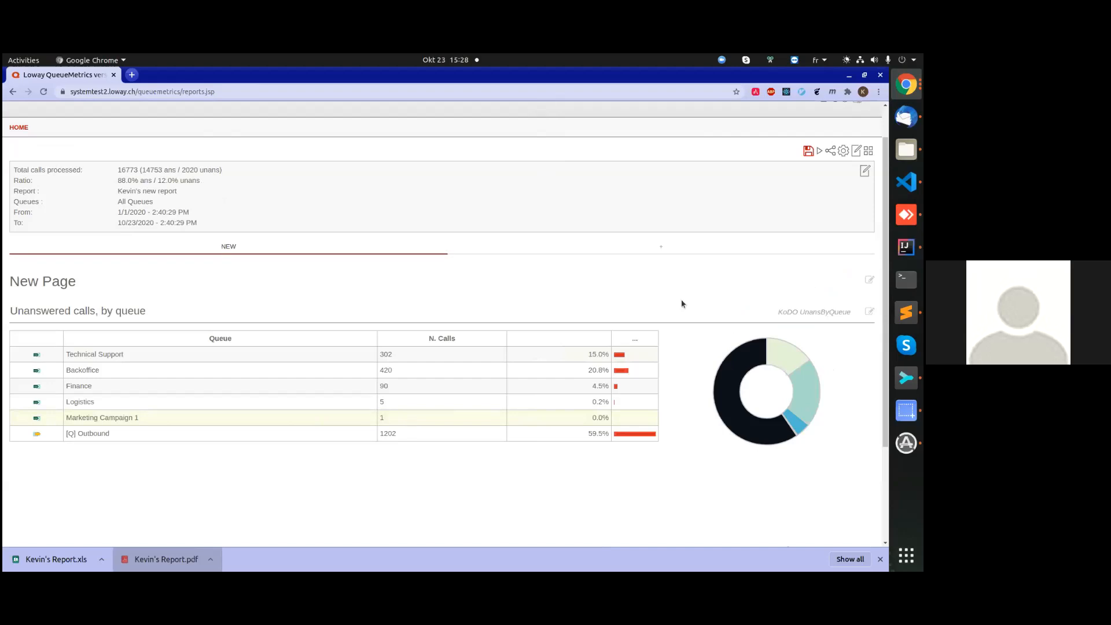
click(809, 151)
Copy the report's share link, open it in a new browser tab to check it, and close that tab.
click(830, 154)
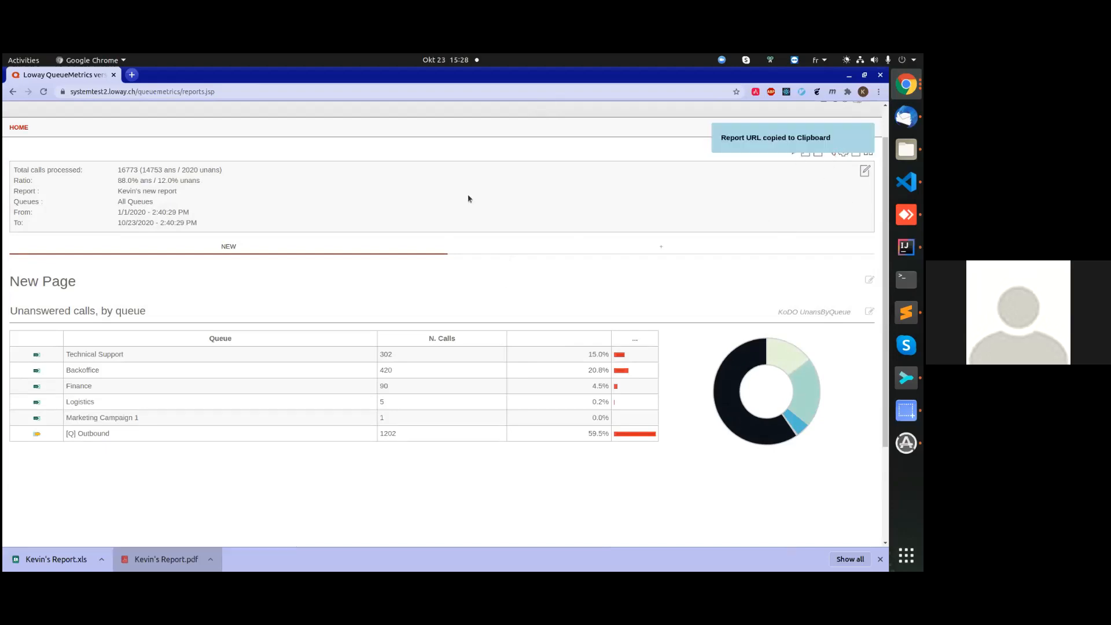
click(132, 75)
key(ctrl+v)
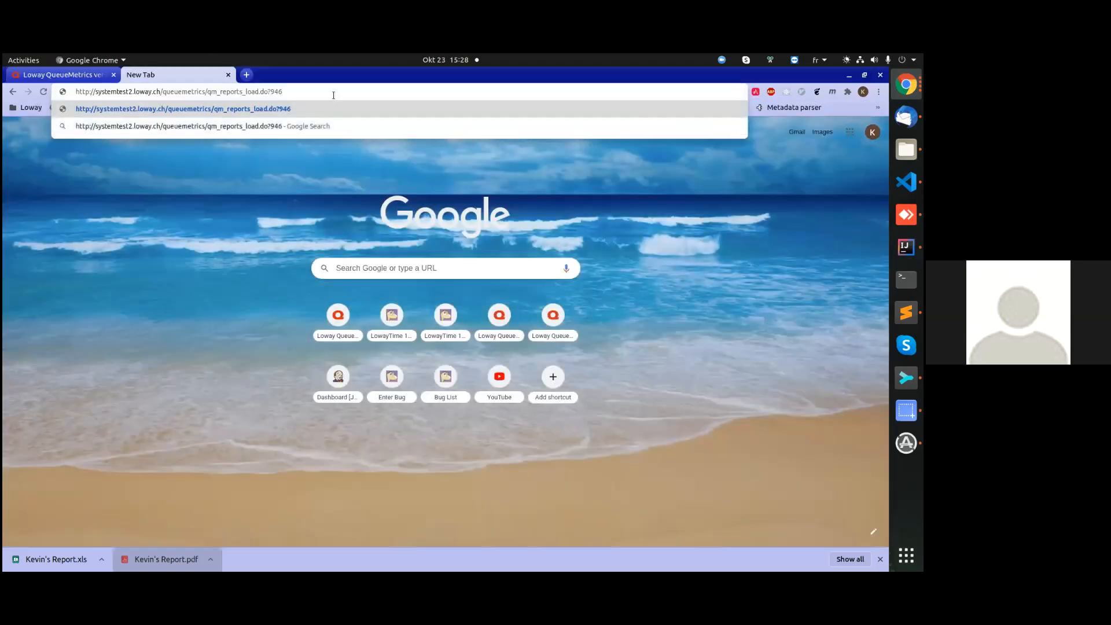
key(Return)
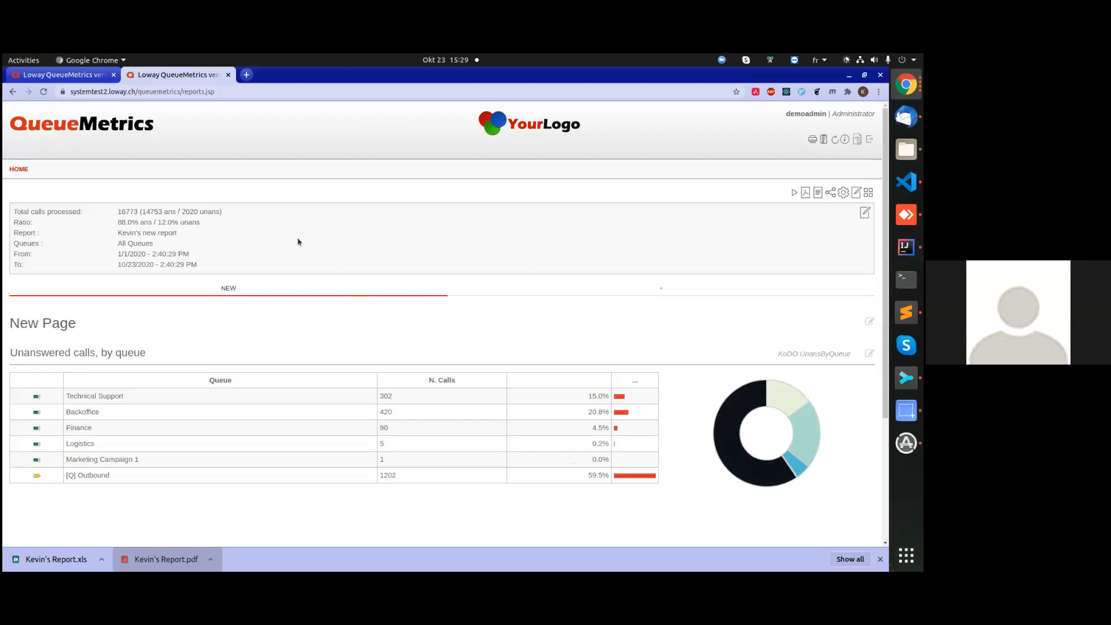
middle_click(149, 77)
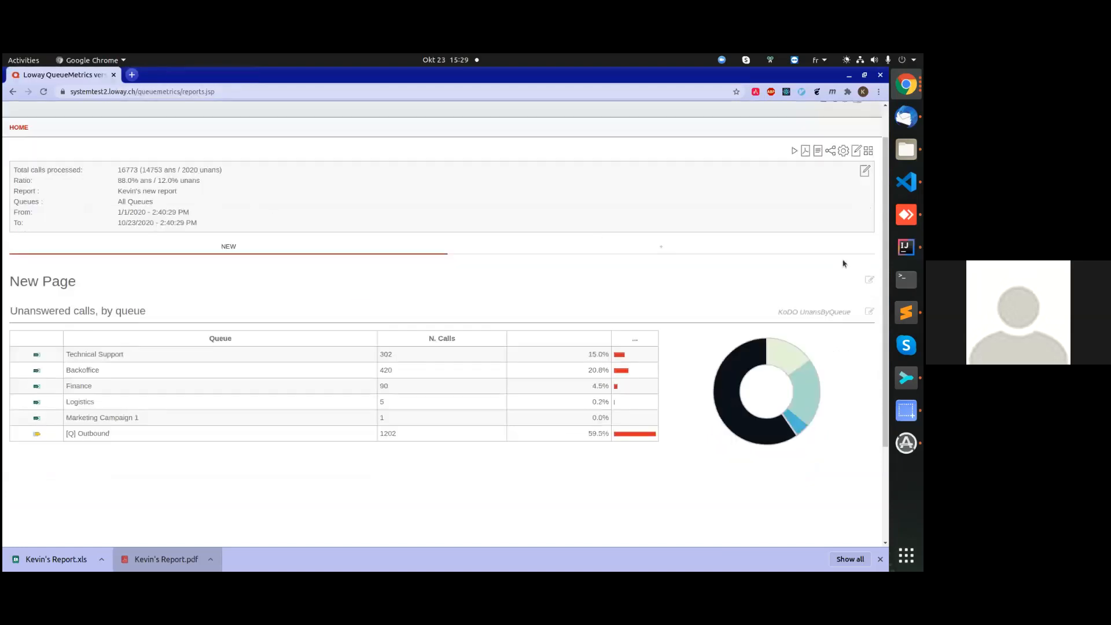
Export the new report as a PDF, view the downloaded file, and return to the report.
click(805, 153)
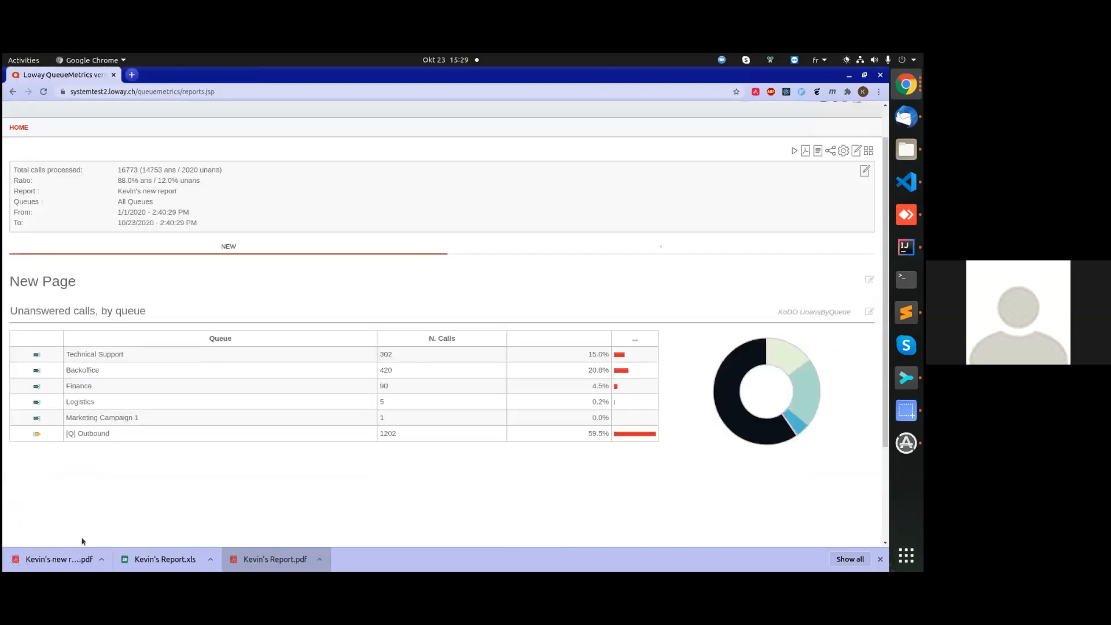
click(60, 560)
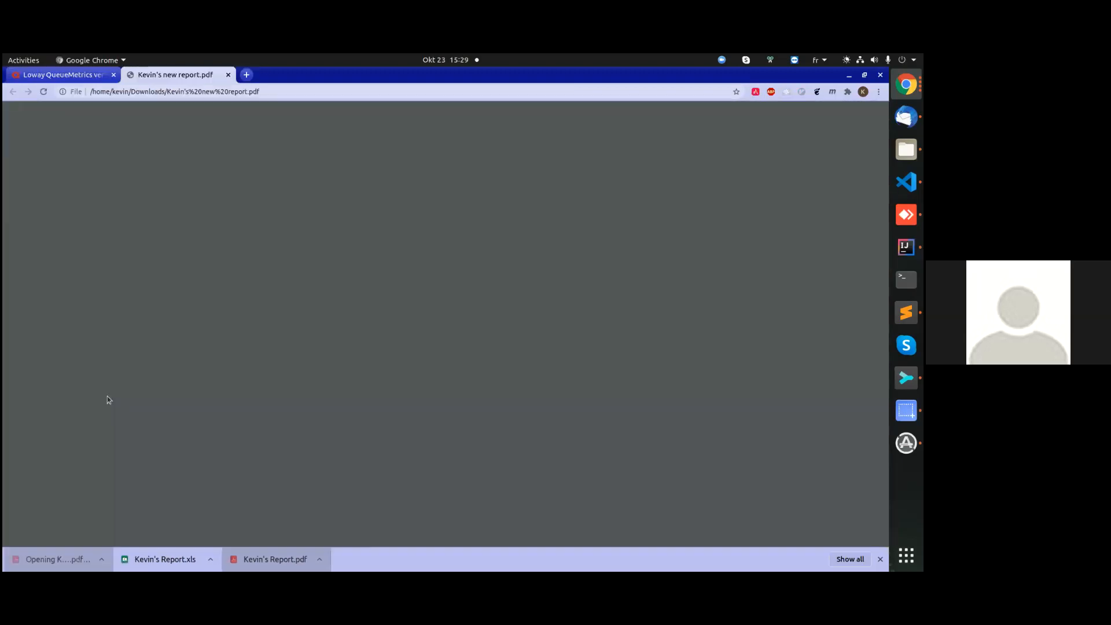
click(68, 79)
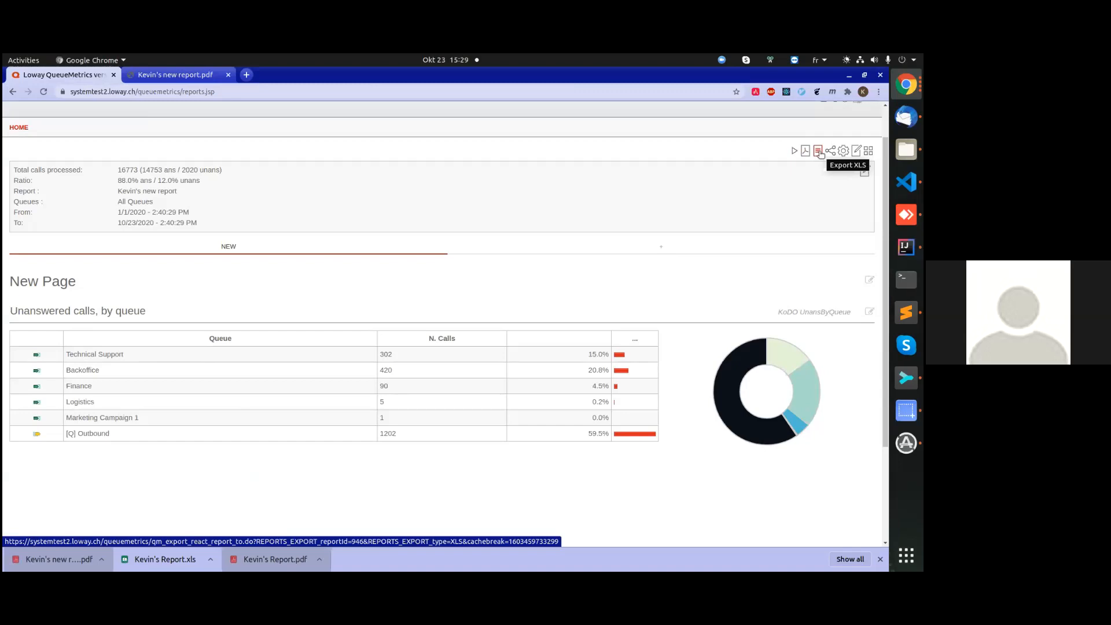
scroll(266, 243, down, 2)
scroll(565, 260, up, 3)
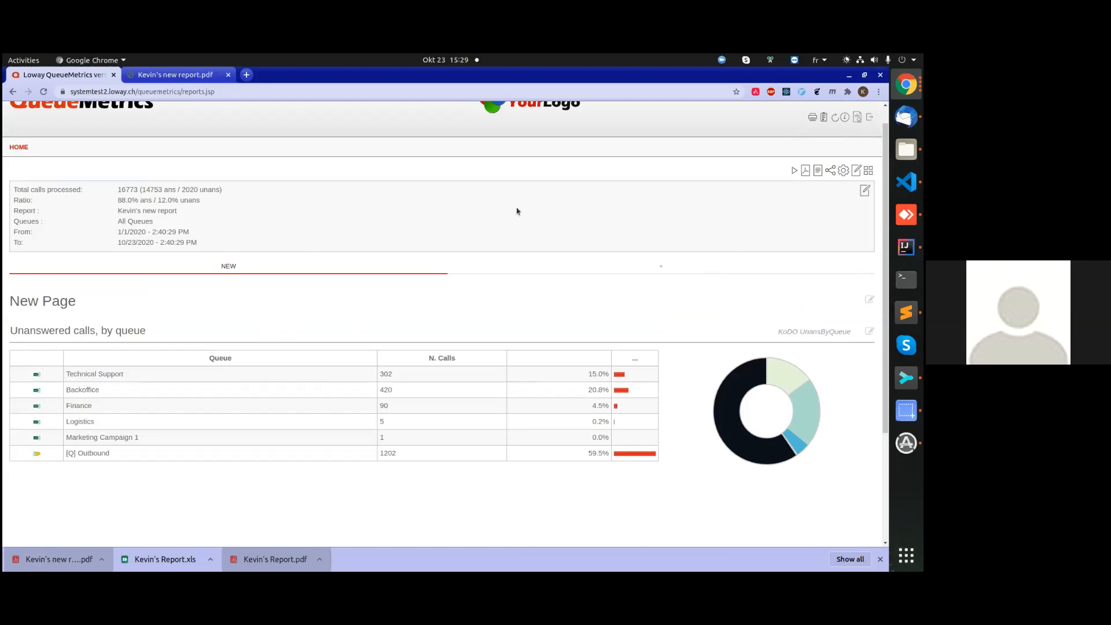
scroll(636, 316, up, 1)
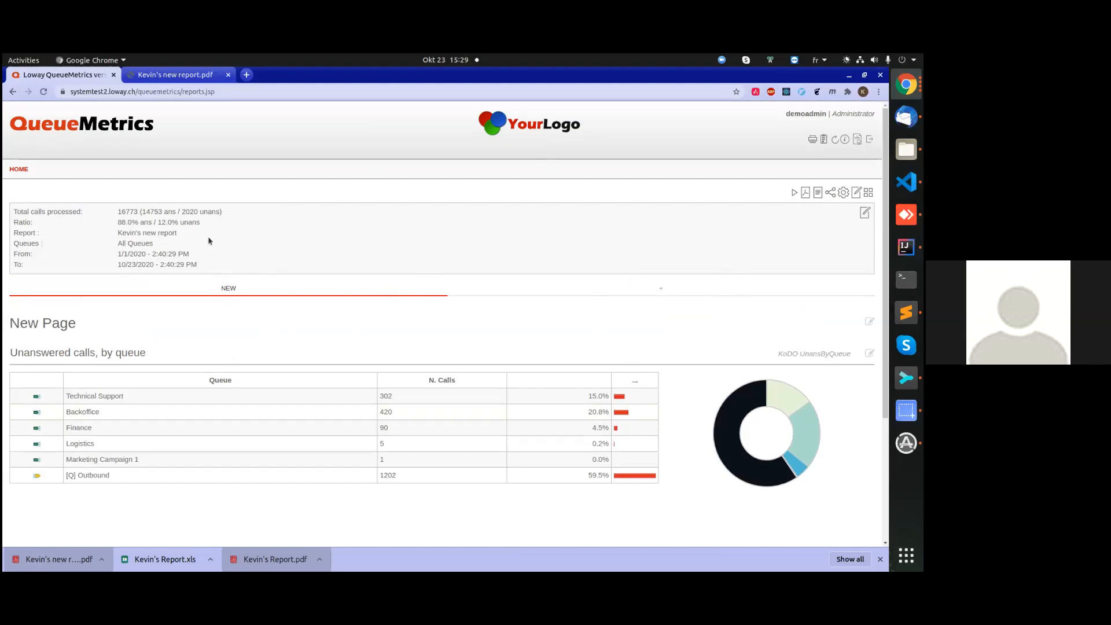
Open the current user's information page and change the interface theme to Dark Theme.
click(845, 140)
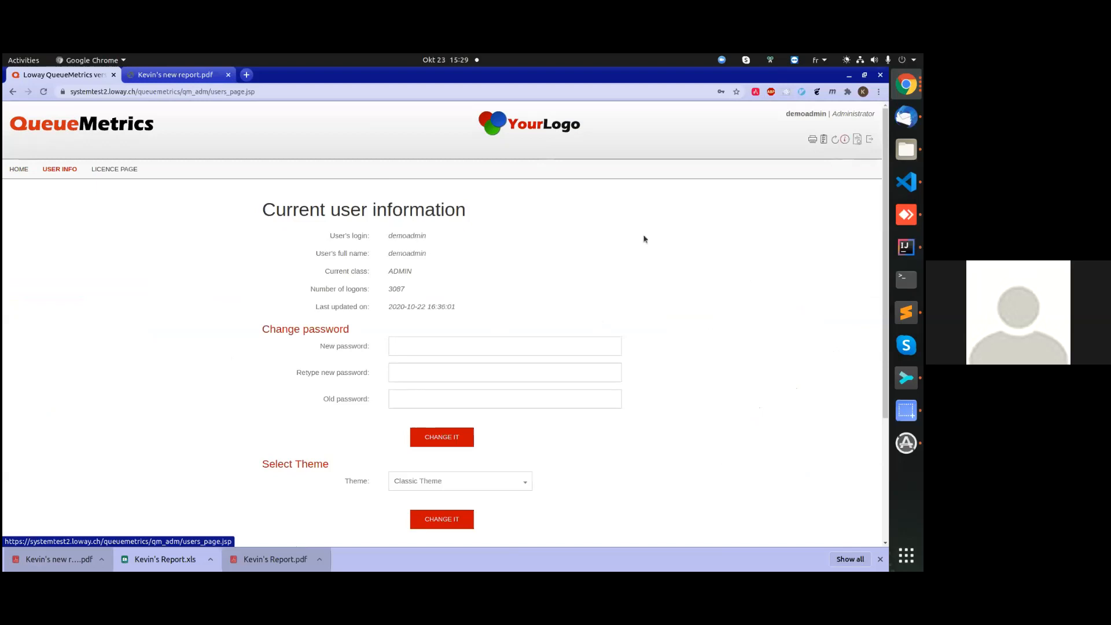
scroll(311, 329, down, 2)
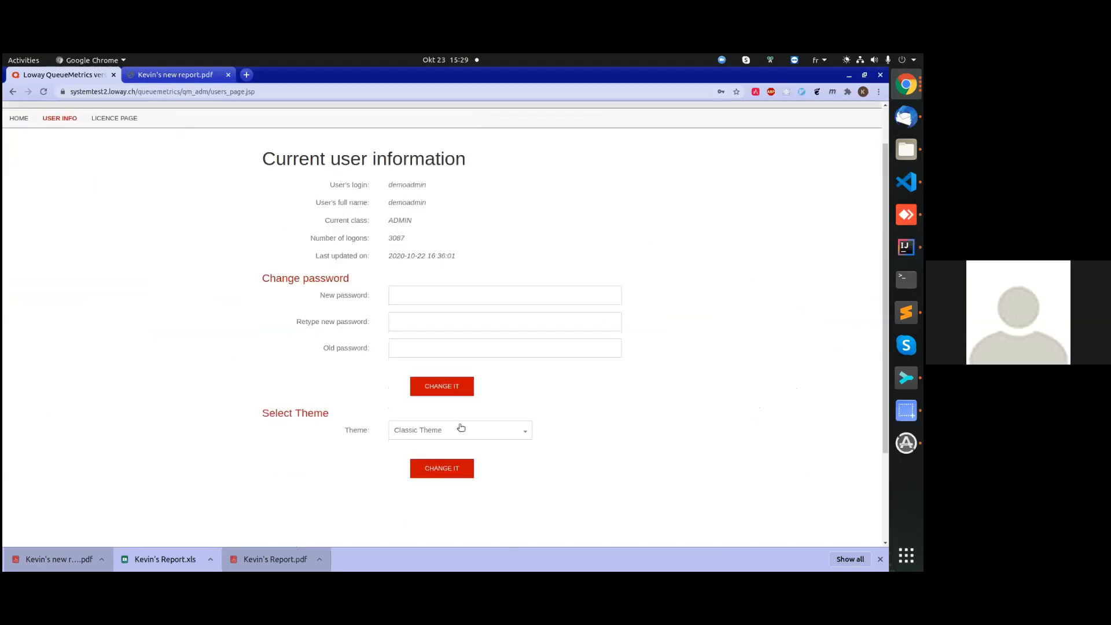
click(489, 428)
click(445, 488)
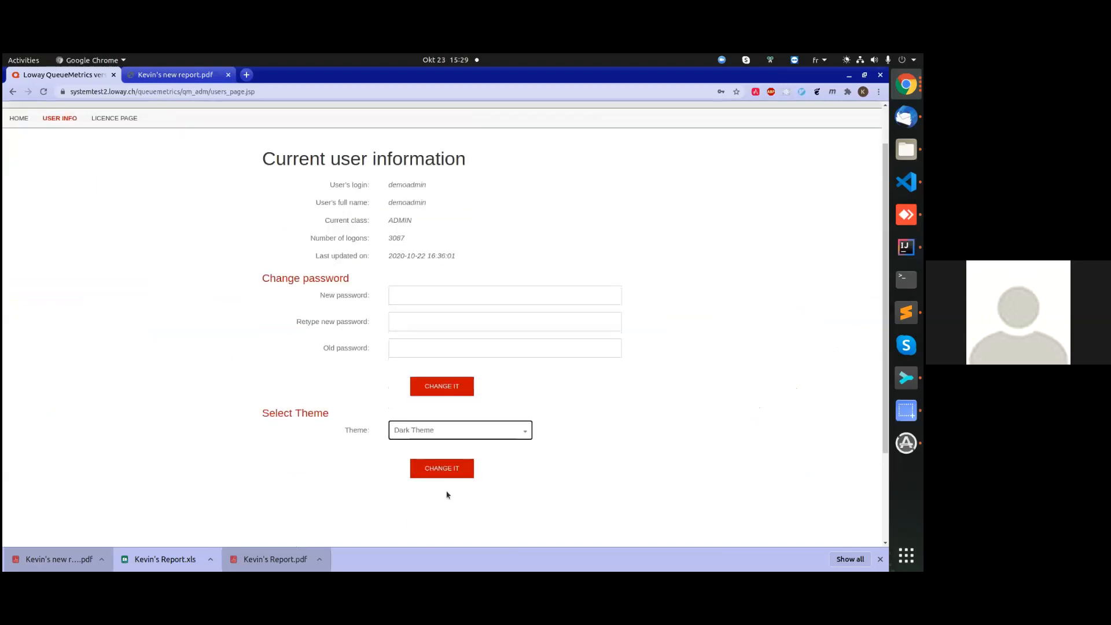
click(434, 470)
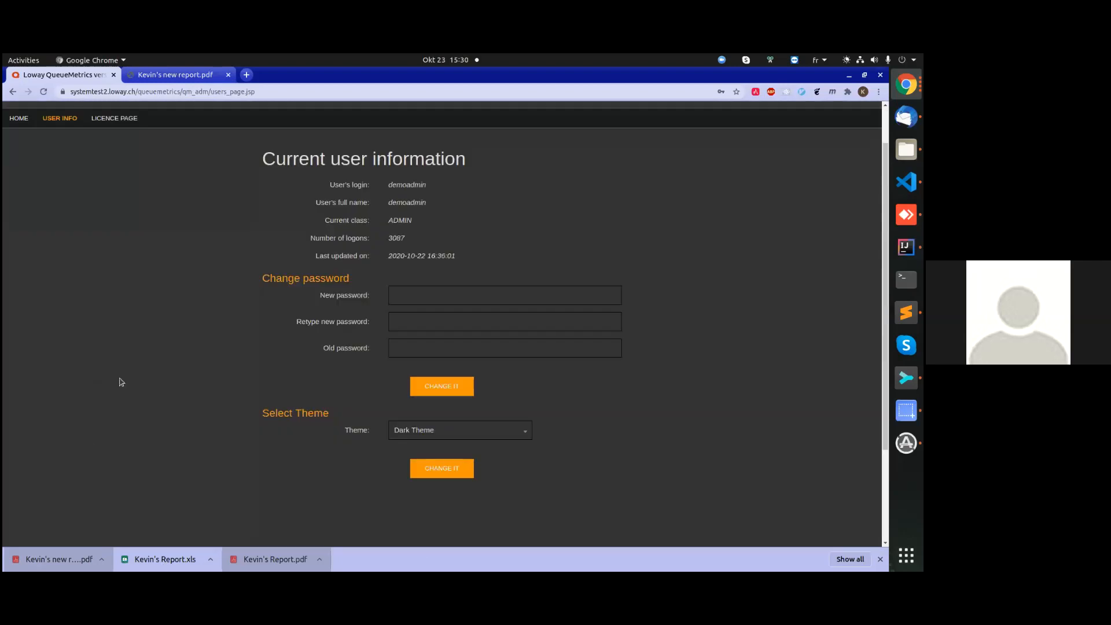
Return to the home page, open the owner's original report with the SLA page, and look over its SLA table and chart.
click(19, 169)
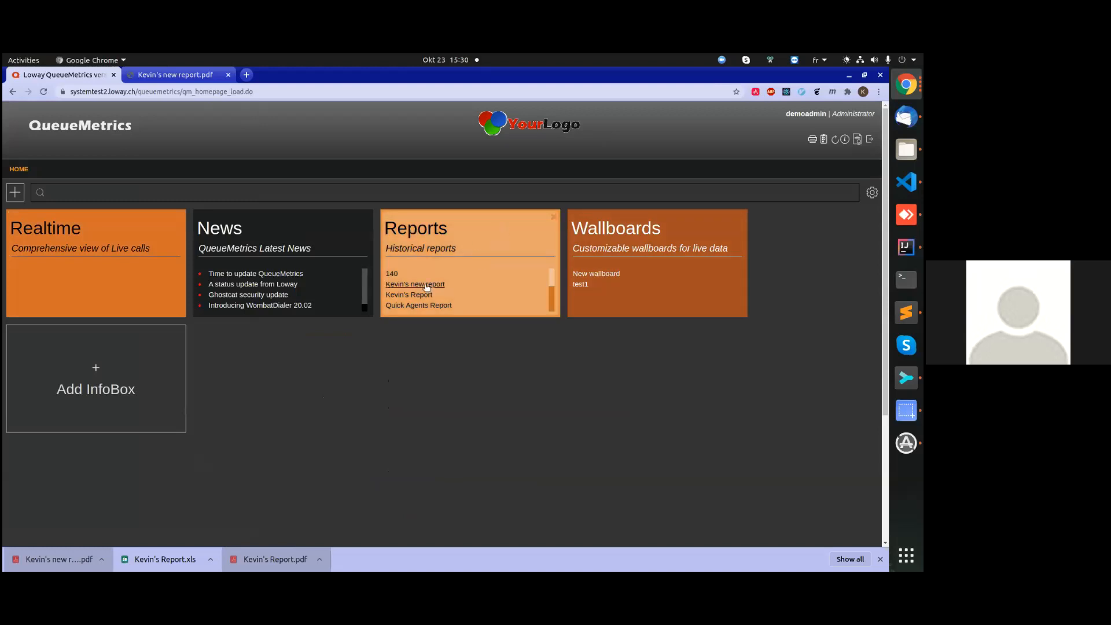
click(409, 295)
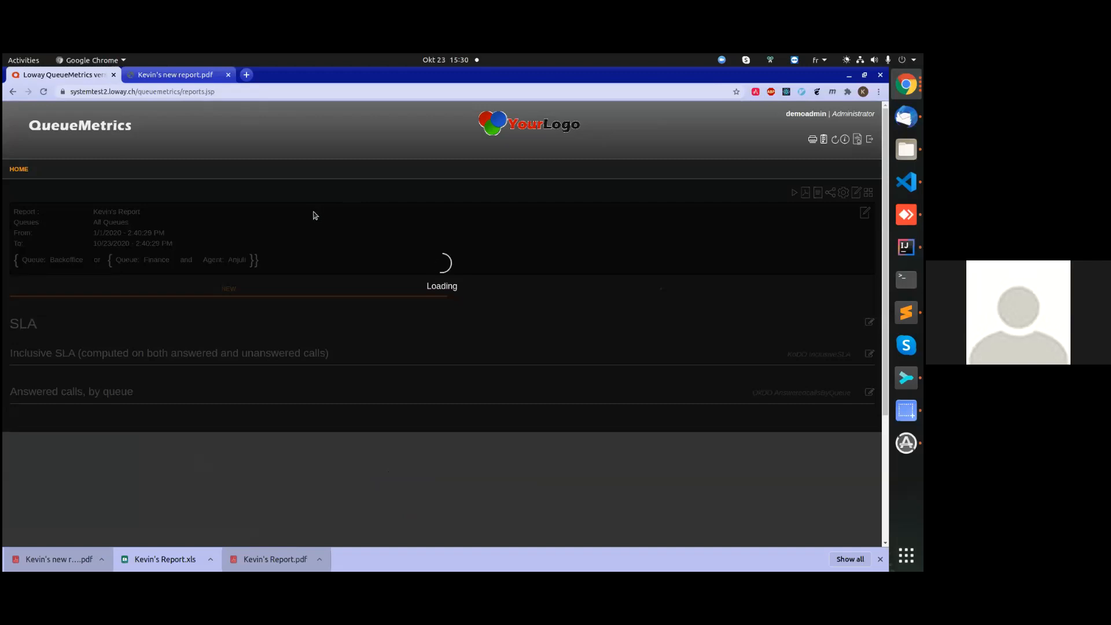
scroll(339, 293, down, 5)
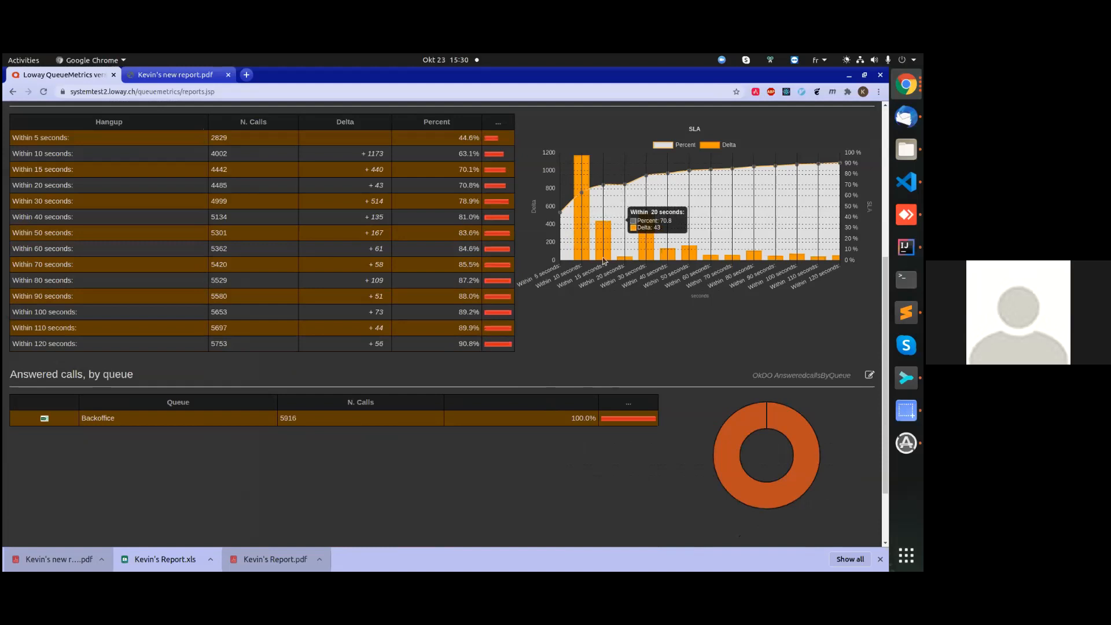
mouse_move(579, 284)
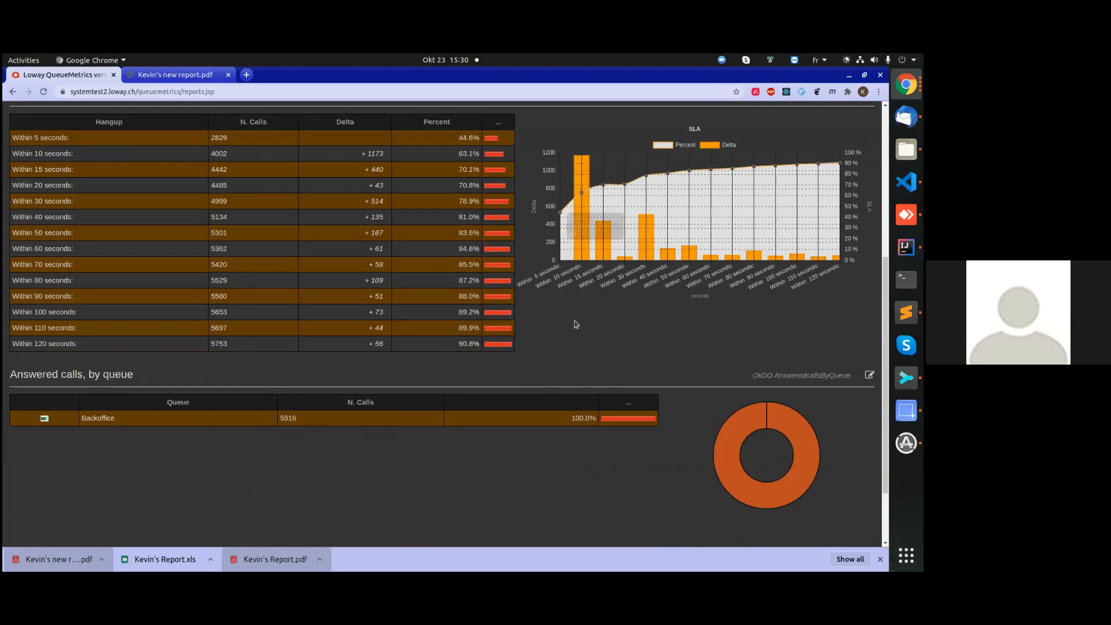
scroll(582, 333, up, 5)
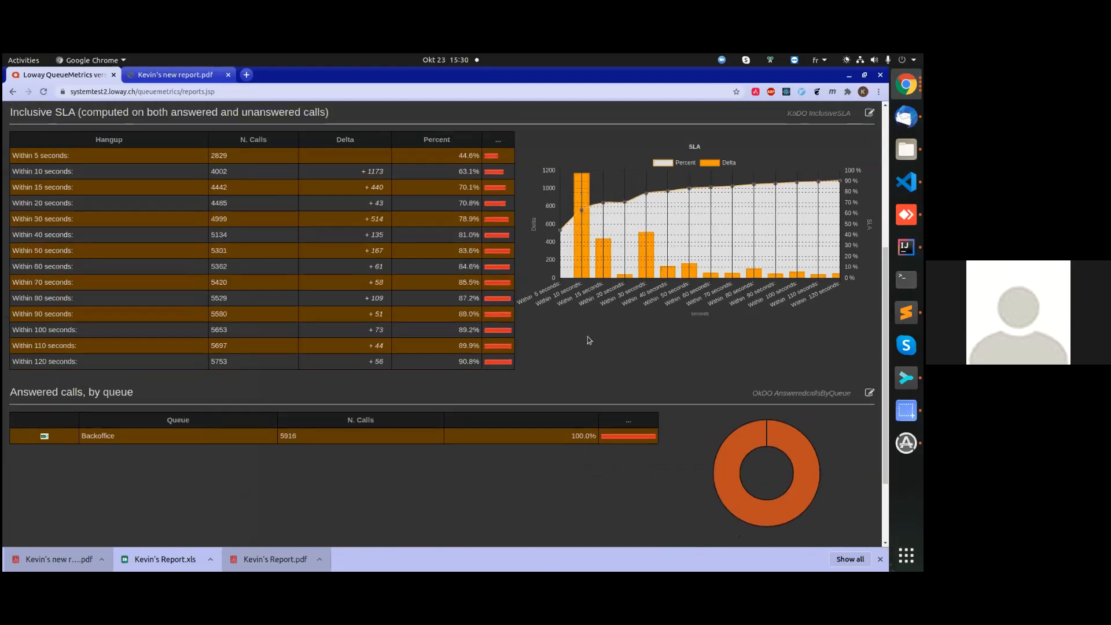
scroll(373, 311, up, 1)
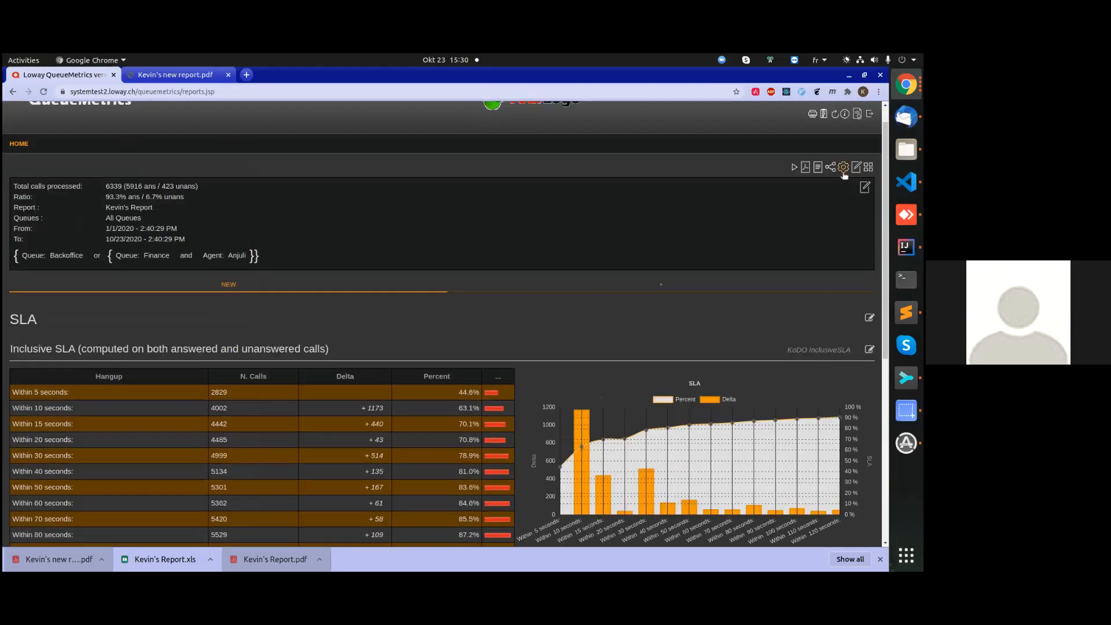
Set the report's SLA Interval to 20 in its settings and save the change to the current report.
click(844, 168)
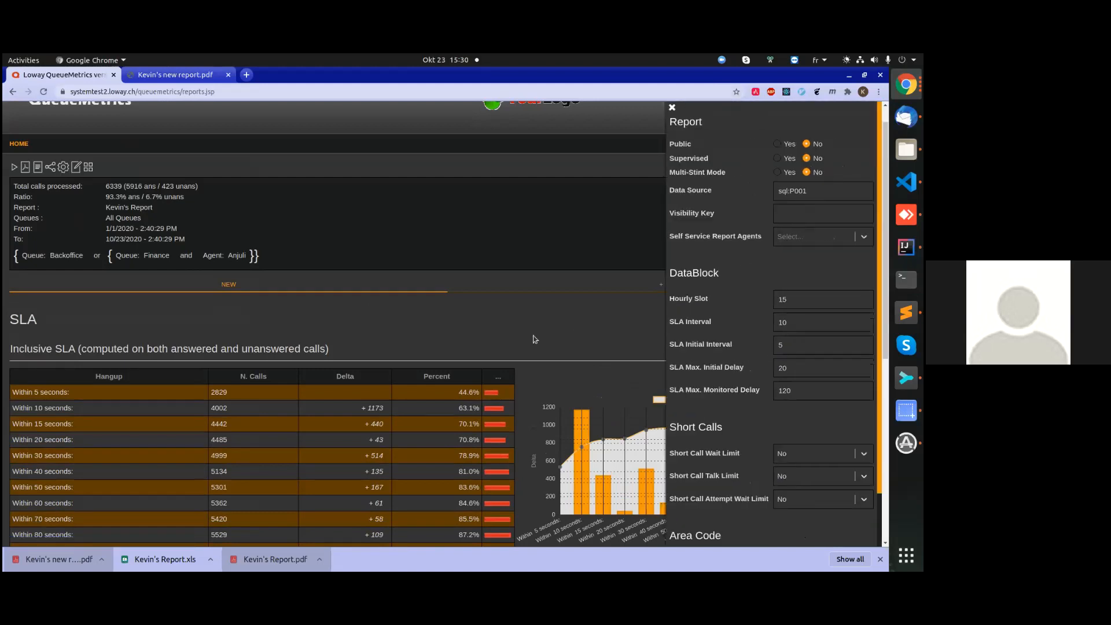
scroll(530, 334, down, 1)
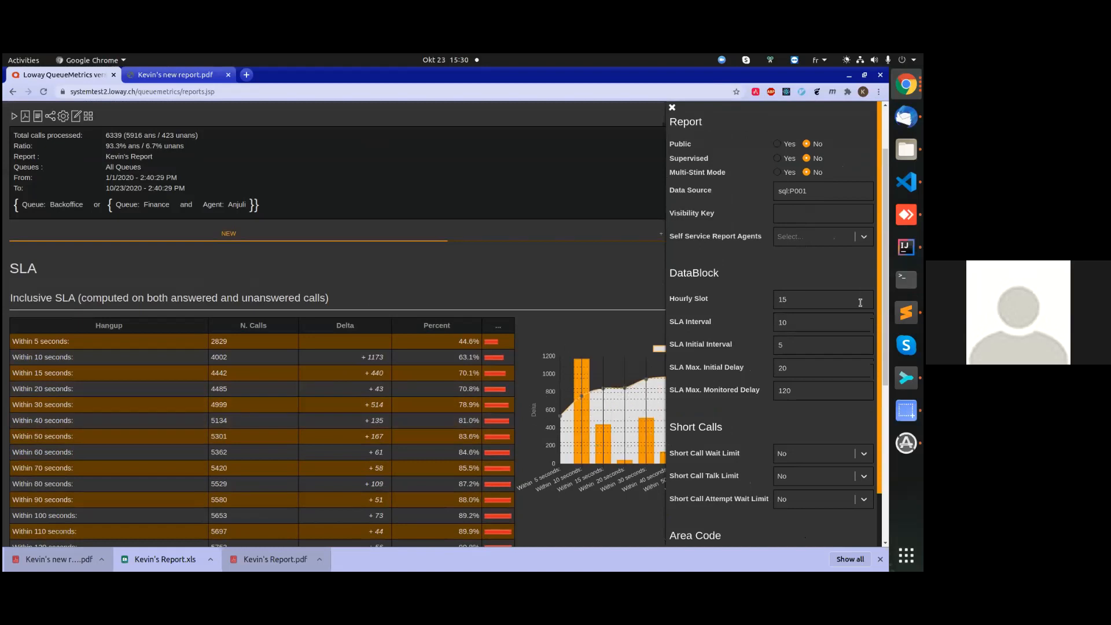
double_click(796, 326)
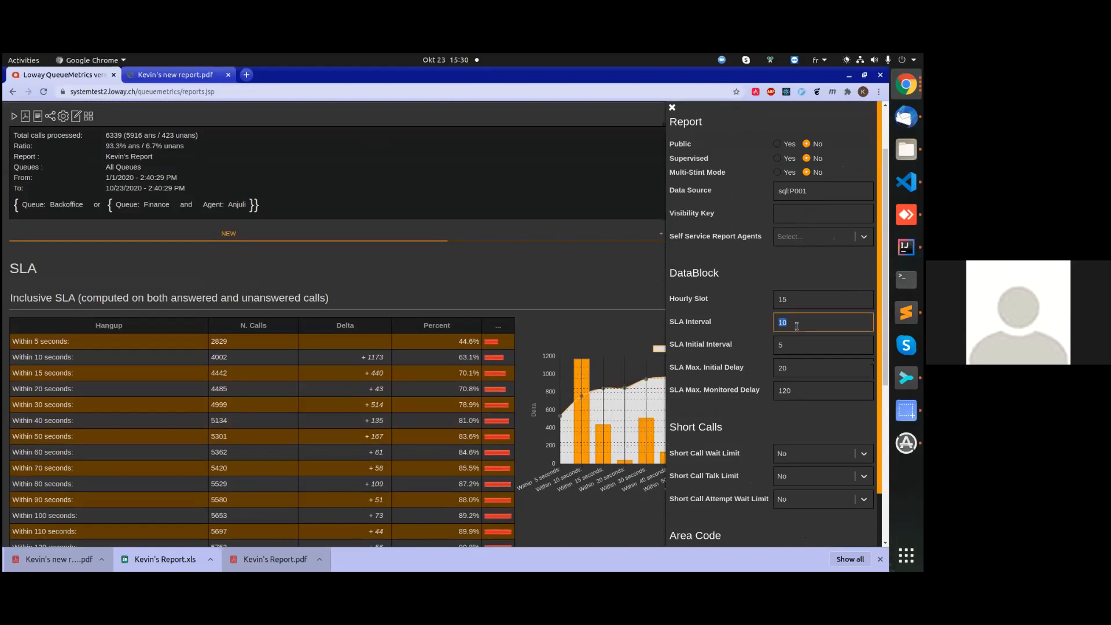
click(525, 308)
scroll(520, 276, up, 2)
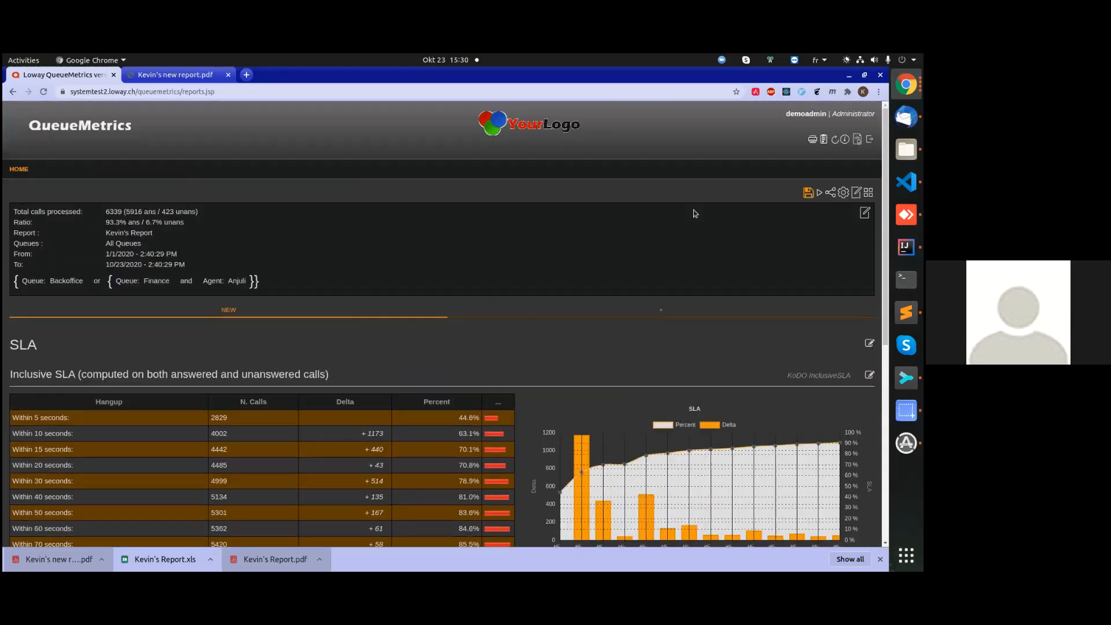
click(808, 192)
click(451, 230)
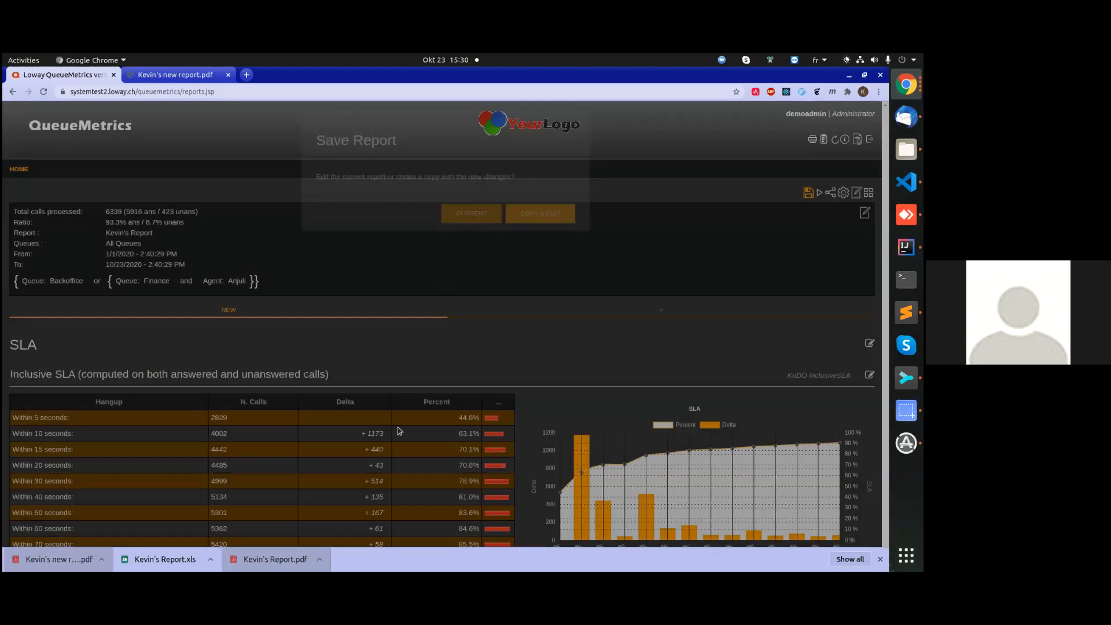
Review the Inclusive SLA table and chart and the Answered calls, by queue block with the new interval applied.
scroll(401, 341, down, 5)
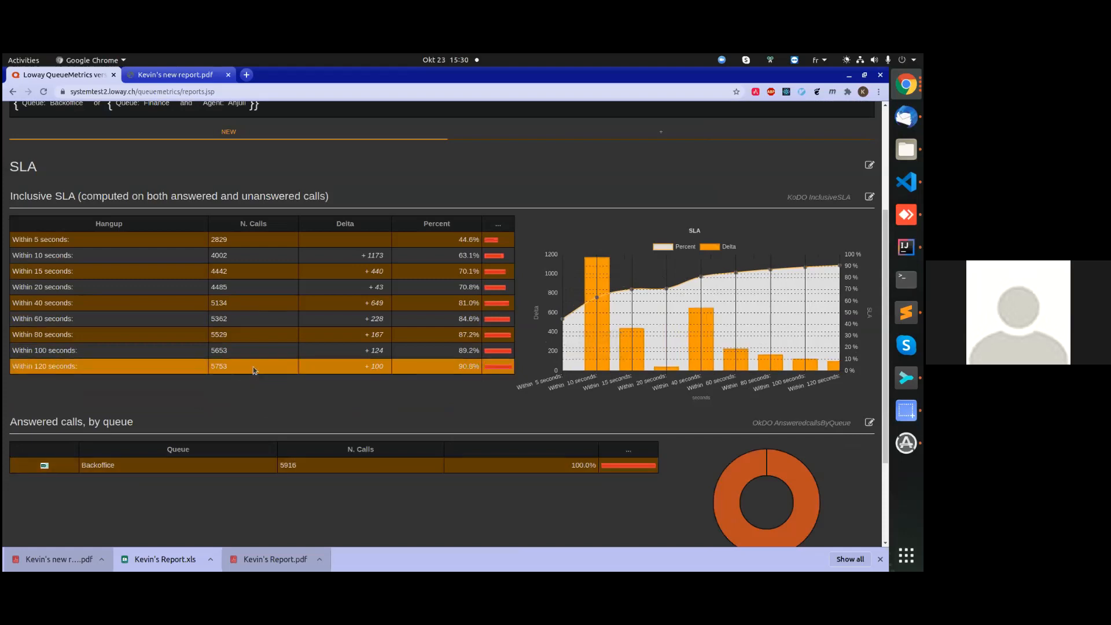
scroll(240, 365, down, 3)
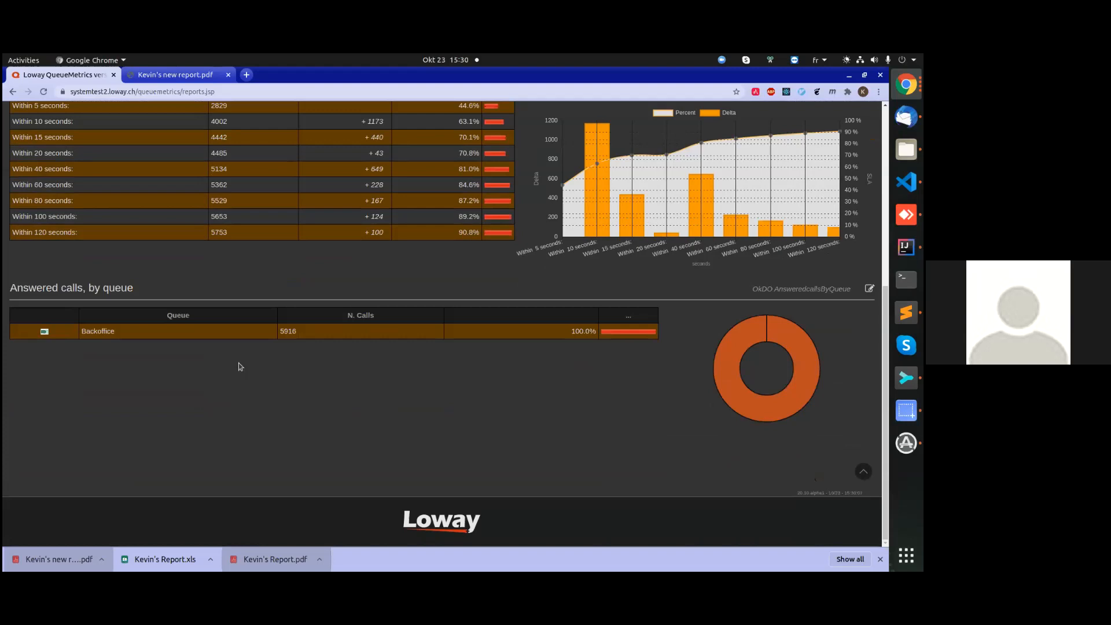
scroll(238, 363, up, 3)
scroll(238, 362, up, 3)
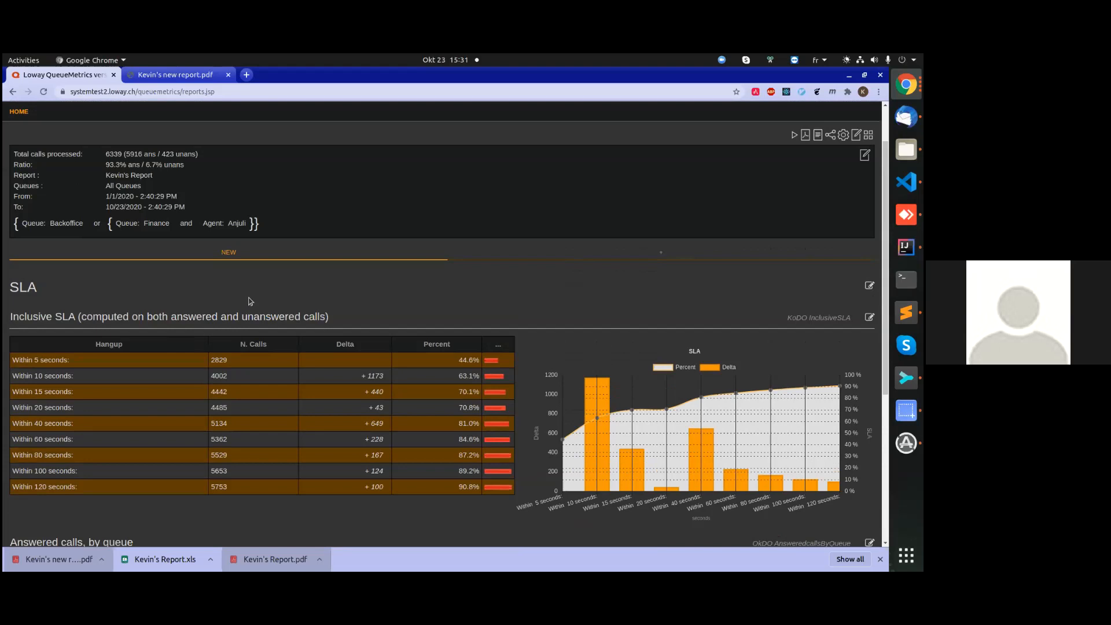
scroll(567, 283, up, 2)
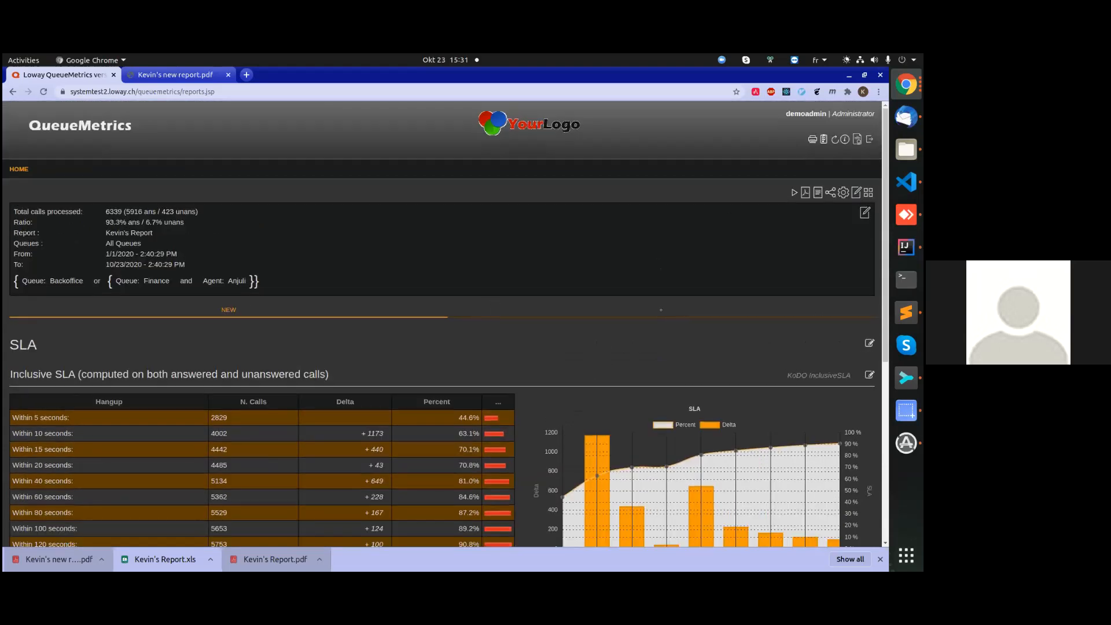